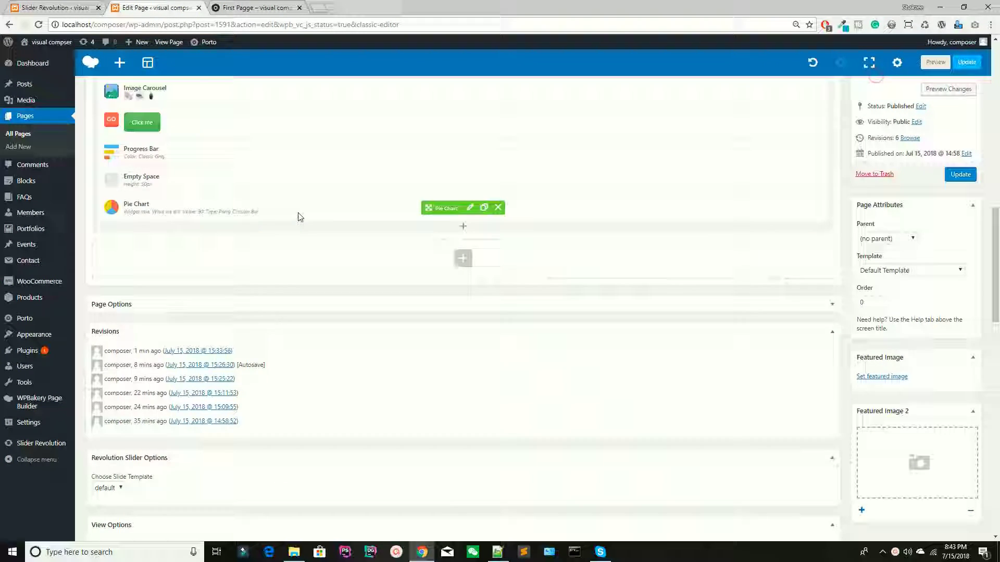
Save the page with Update, then return to the editor tab and scroll to Revisions
left_click(972, 175)
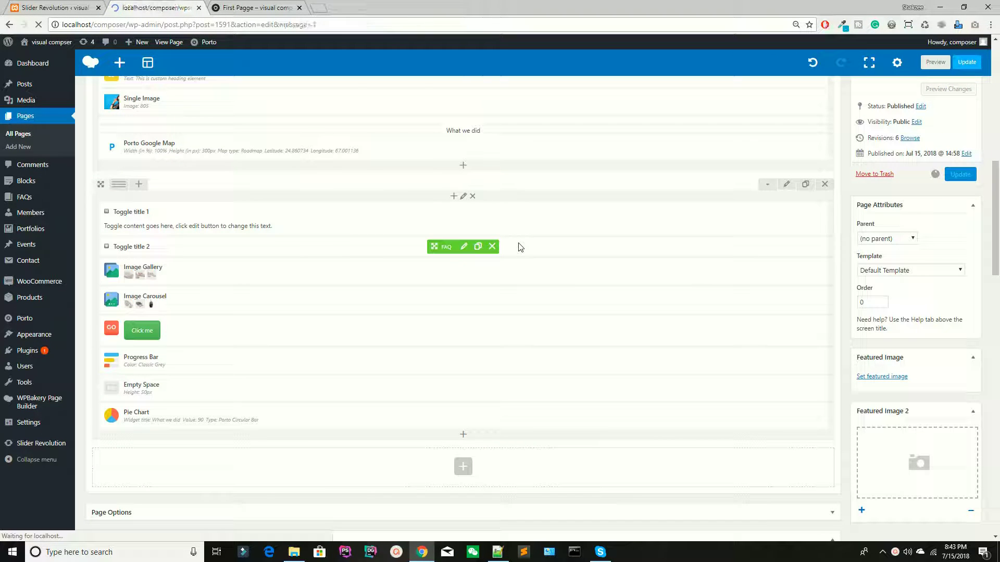
key("ctrl+Tab")
key("ctrl+Tab")
left_click(155, 6)
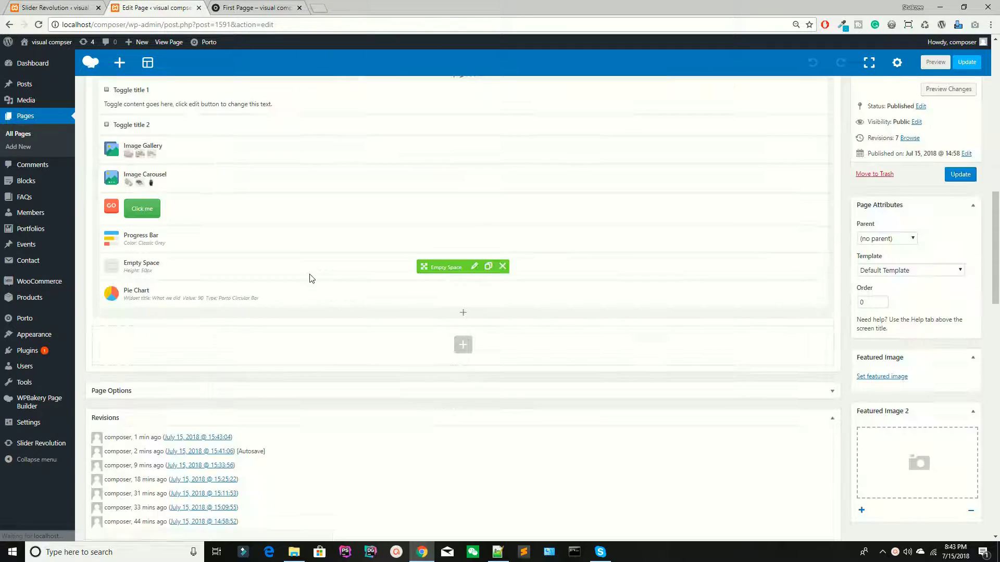
scroll(310, 278, "down", 4)
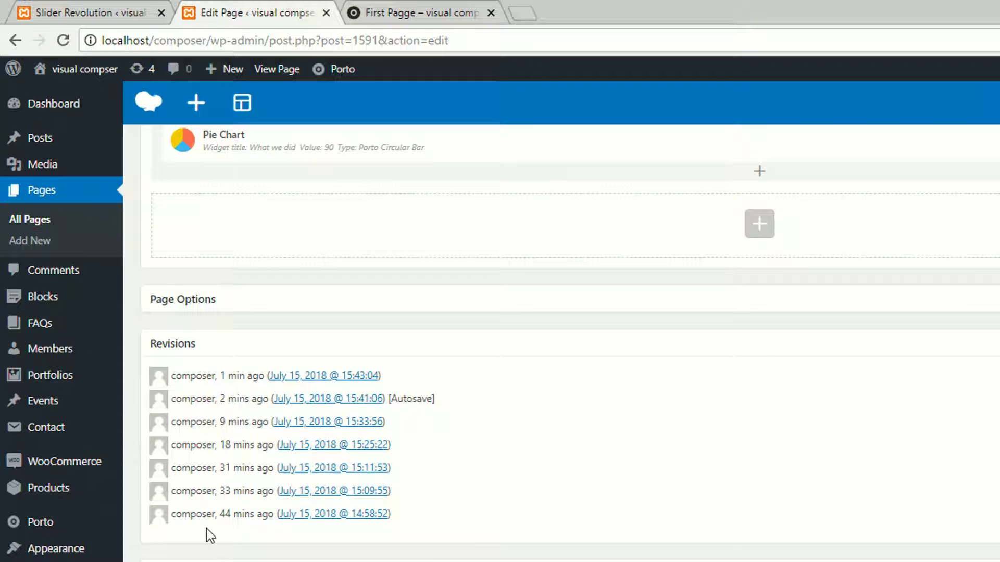
left_click_drag(219, 375, 261, 422)
left_click_drag(207, 444, 274, 444)
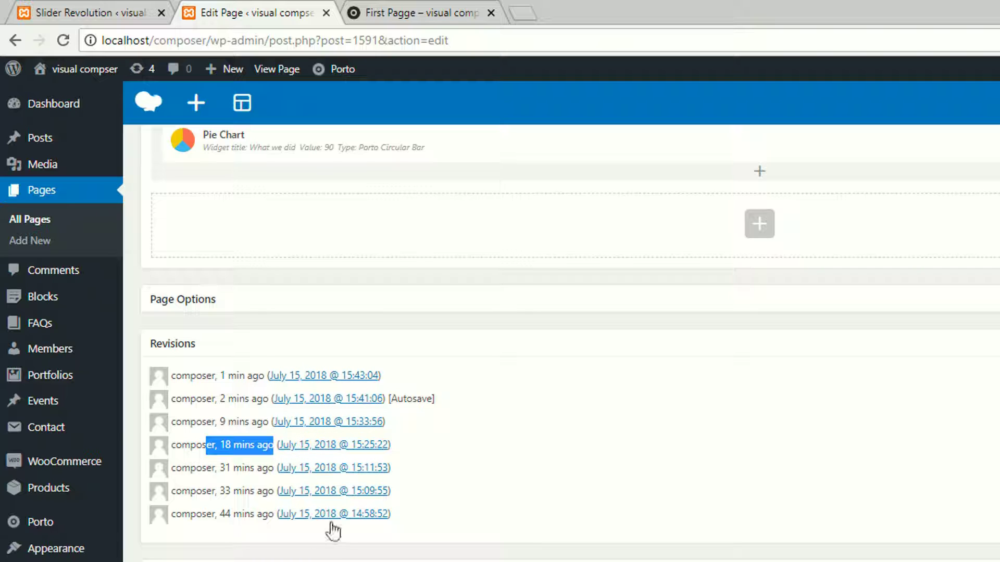
left_click(573, 483)
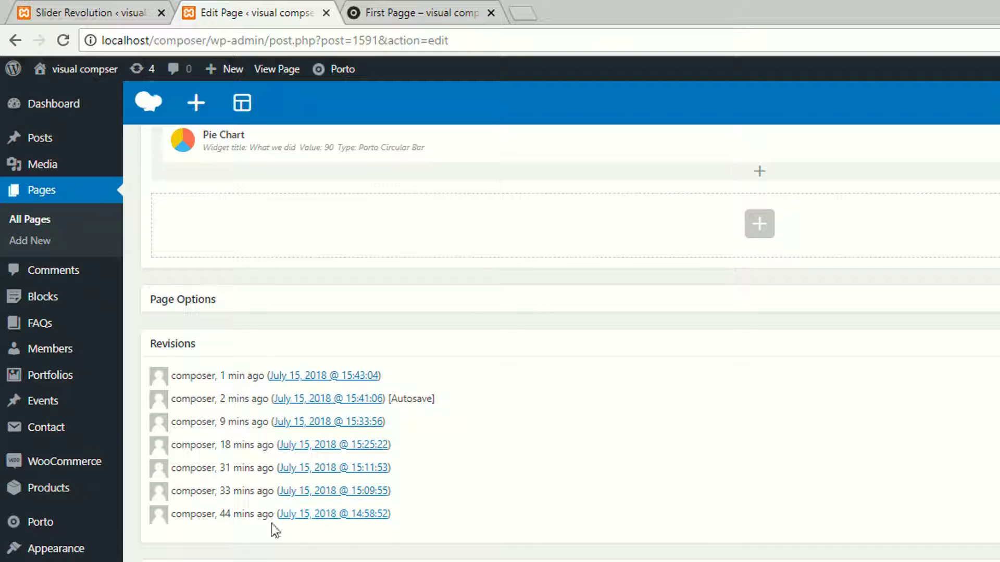
left_click(317, 516)
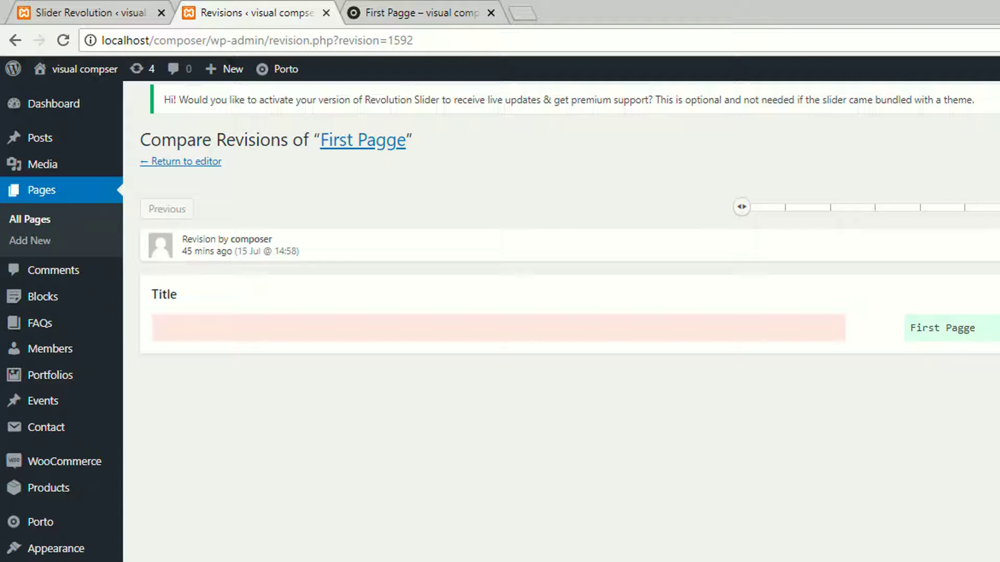
left_click(15, 40)
mouse_move(123, 379)
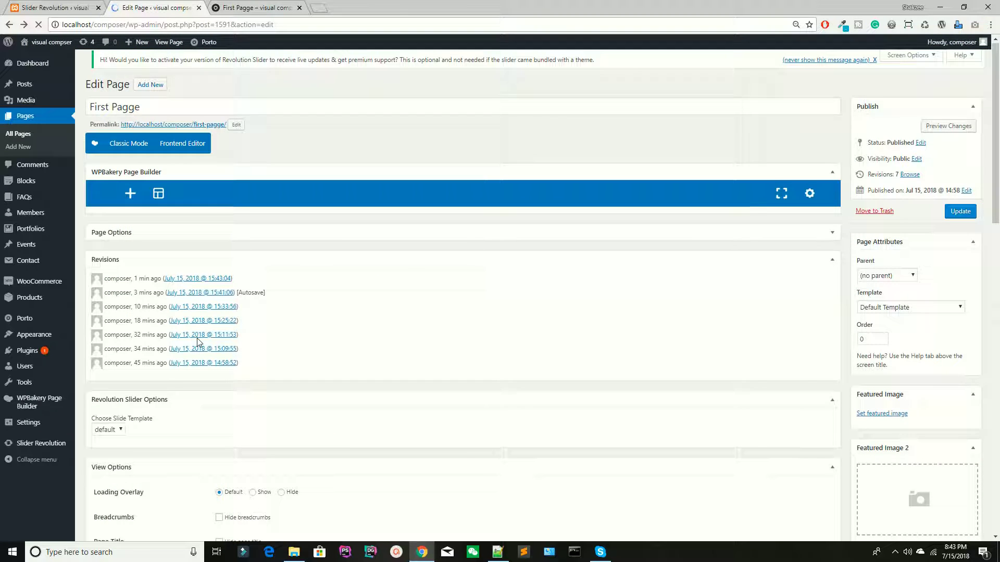
Add a default Grey, 1px, 100% Separator below the pie chart and reopen Add Element
scroll(502, 296, "down", 10)
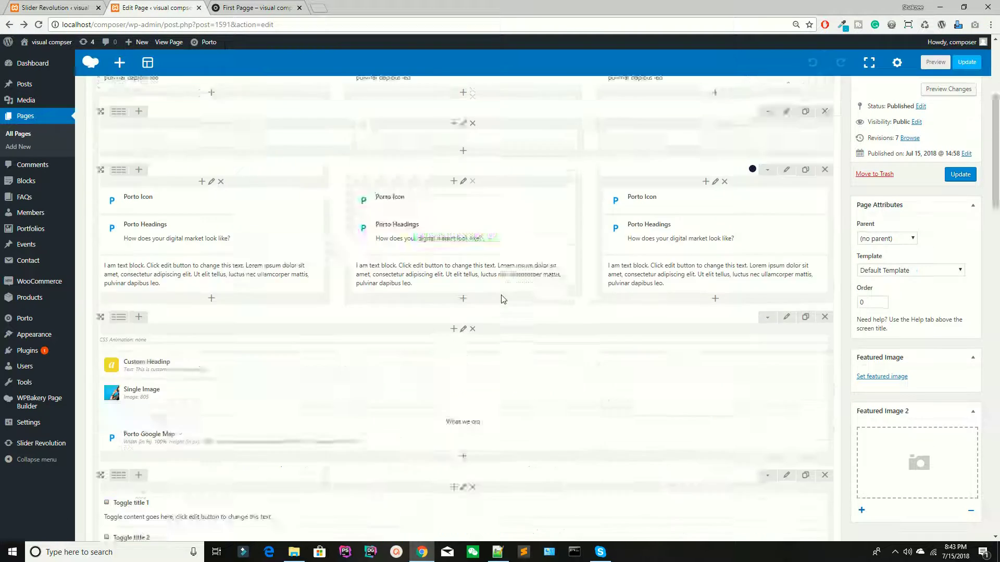
scroll(354, 459, "down", 1)
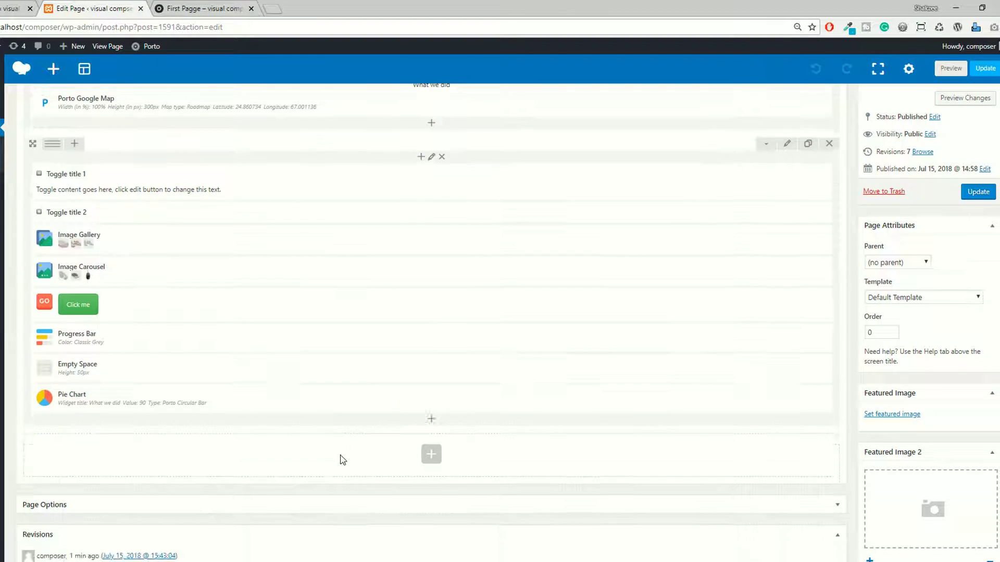
left_click(430, 420)
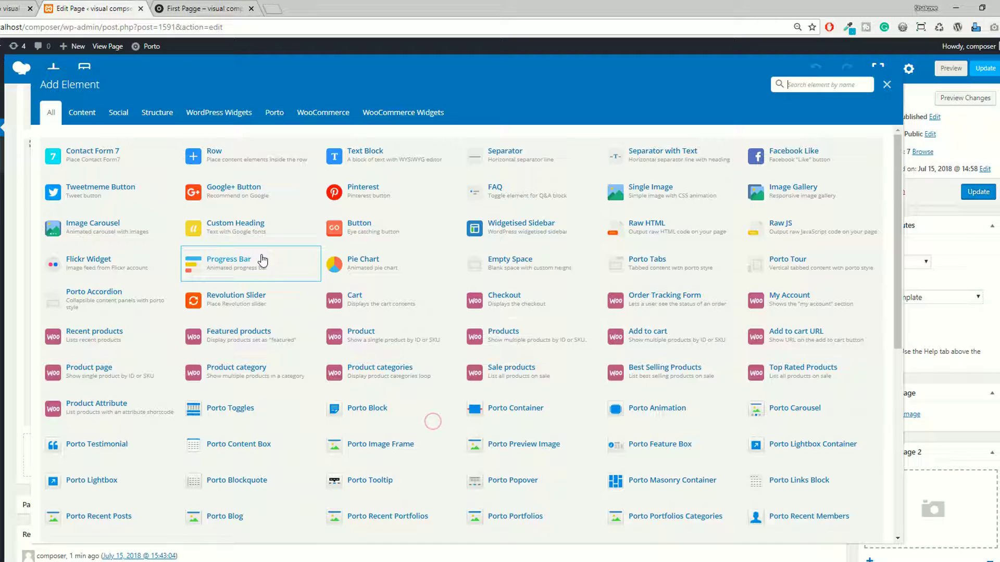
left_click(506, 155)
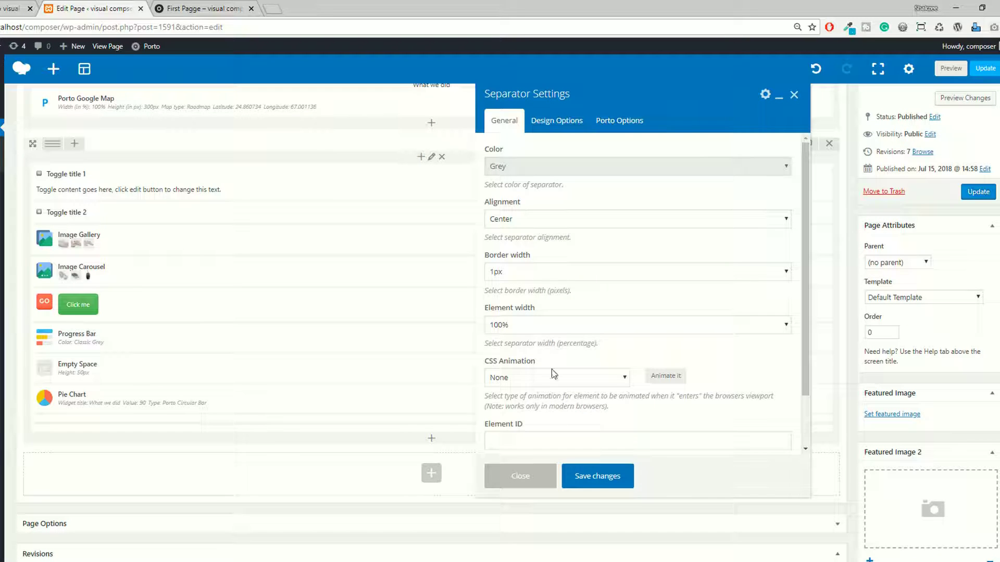
left_click(599, 477)
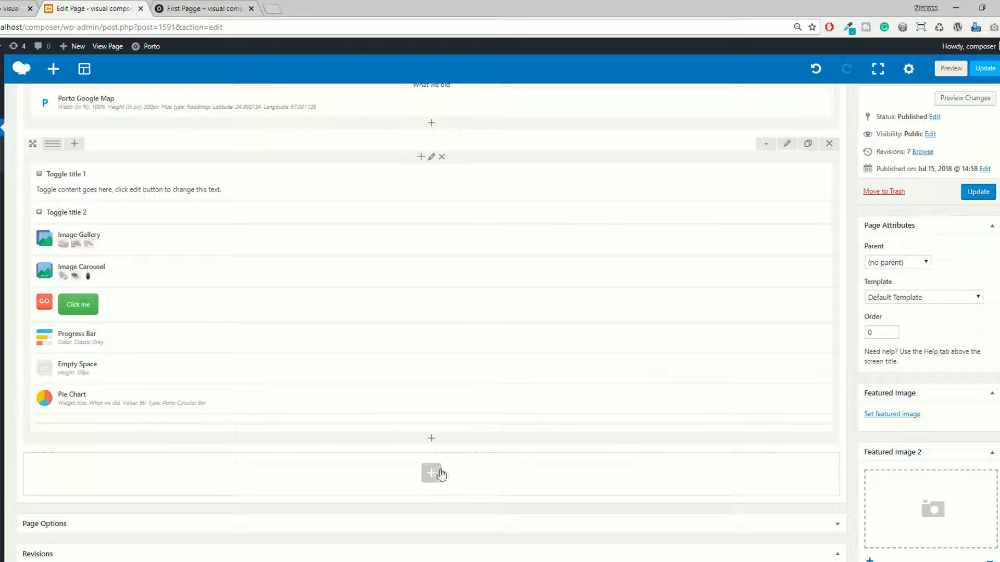
left_click(434, 439)
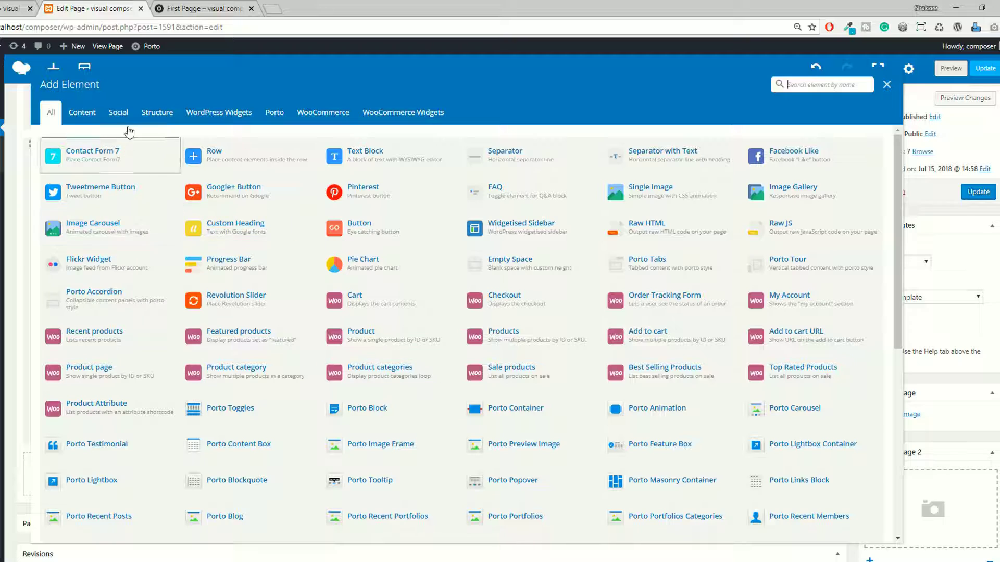
Add a Social > Facebook Like button with Button type Horizontal with count and CSS animation None
left_click(115, 113)
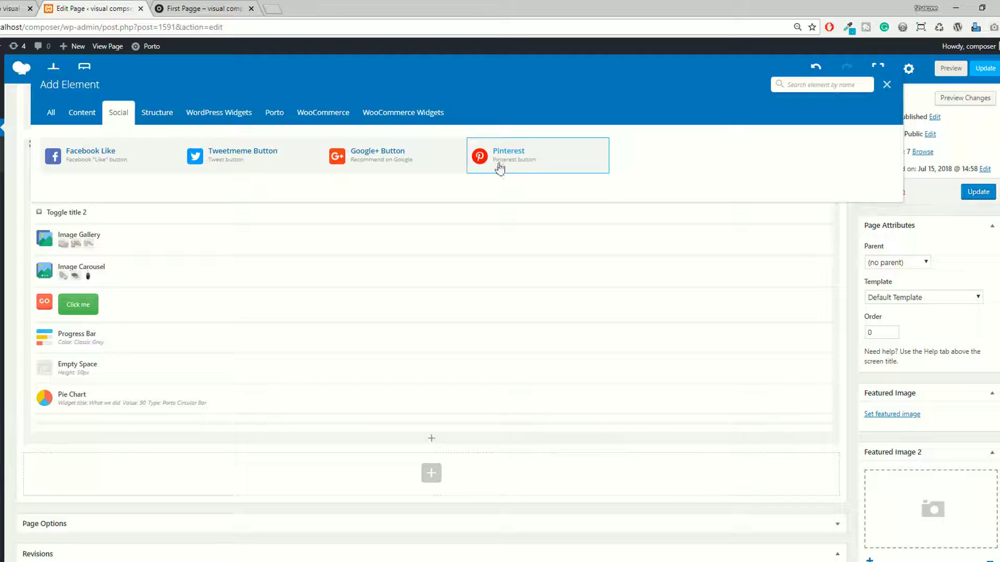
left_click(102, 162)
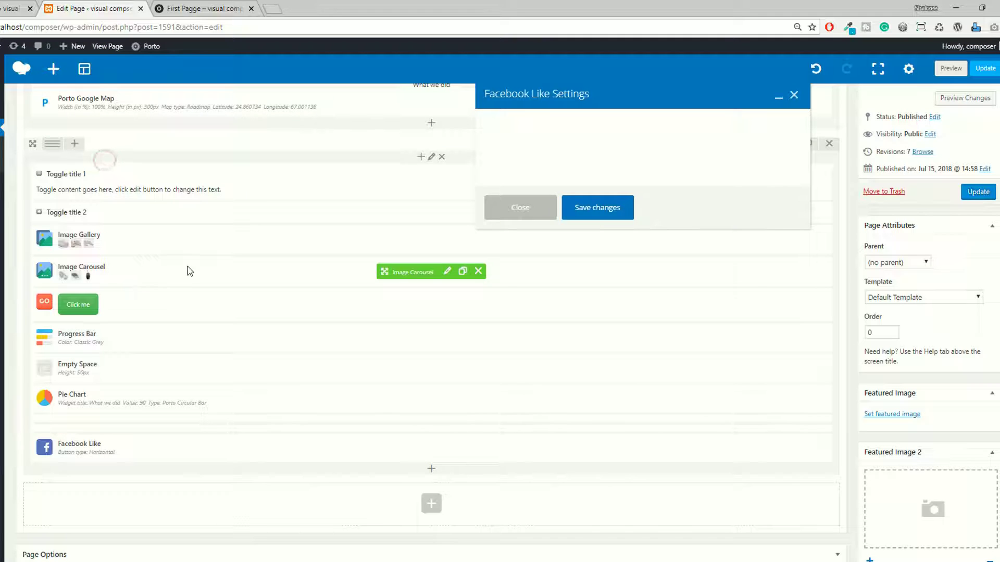
left_click(536, 166)
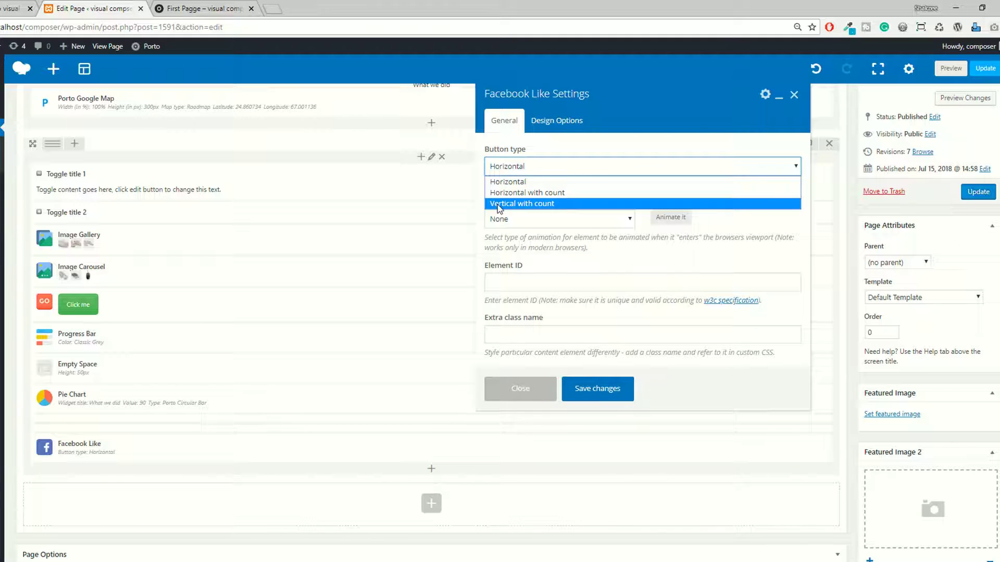
left_click(546, 192)
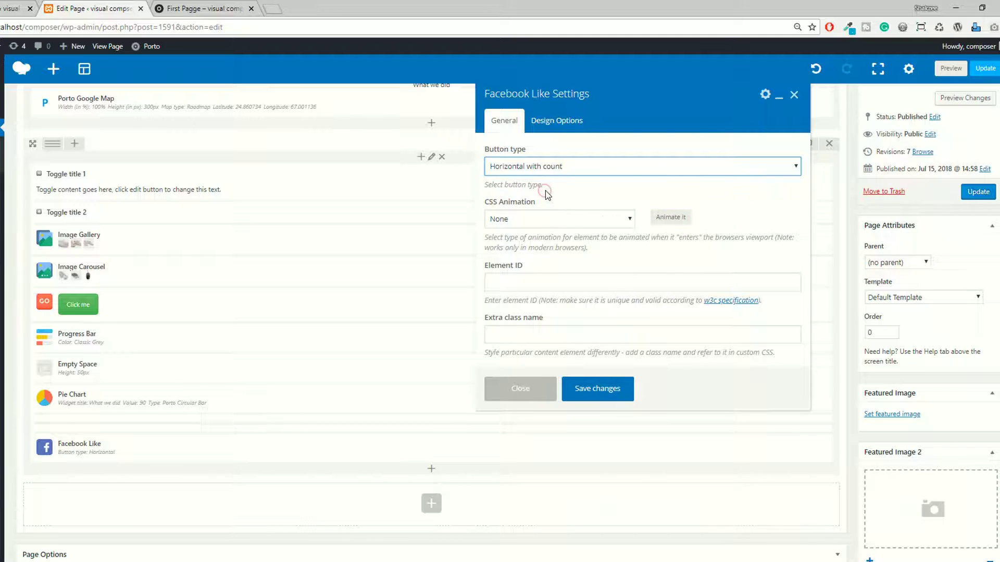
left_click(530, 218)
left_click(520, 219)
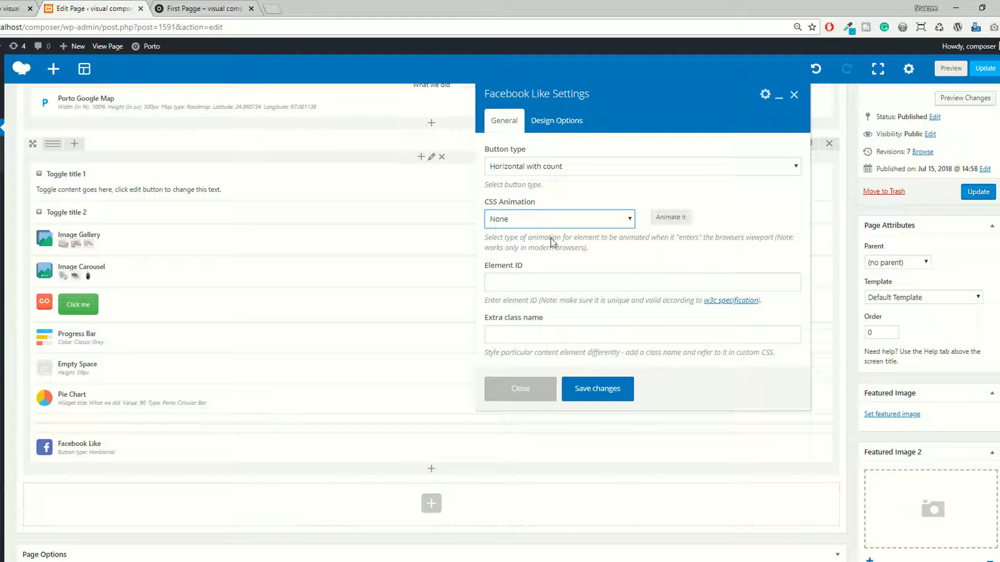
left_click(598, 389)
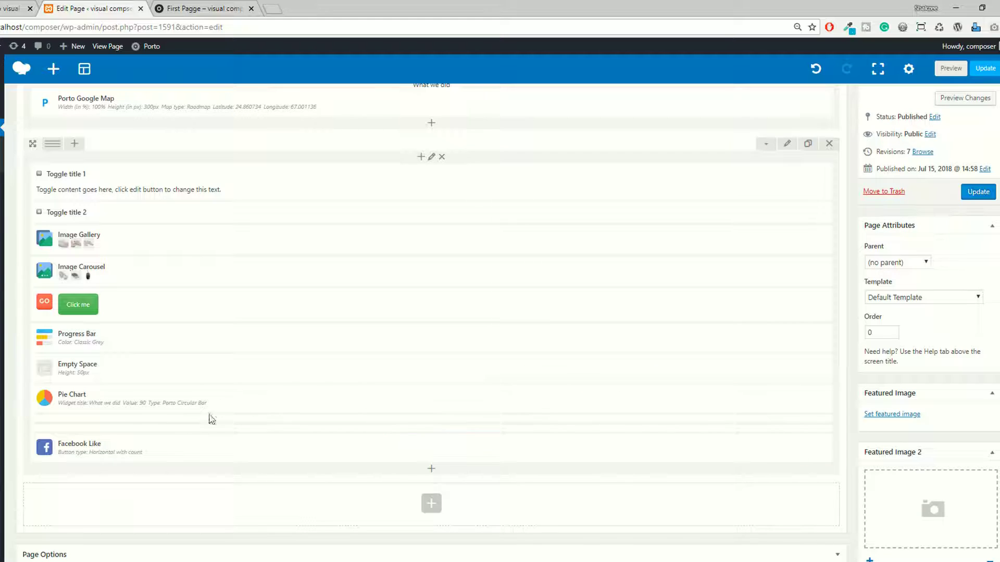
Preview the page and scroll to the new Like button under the pie chart
left_click(949, 68)
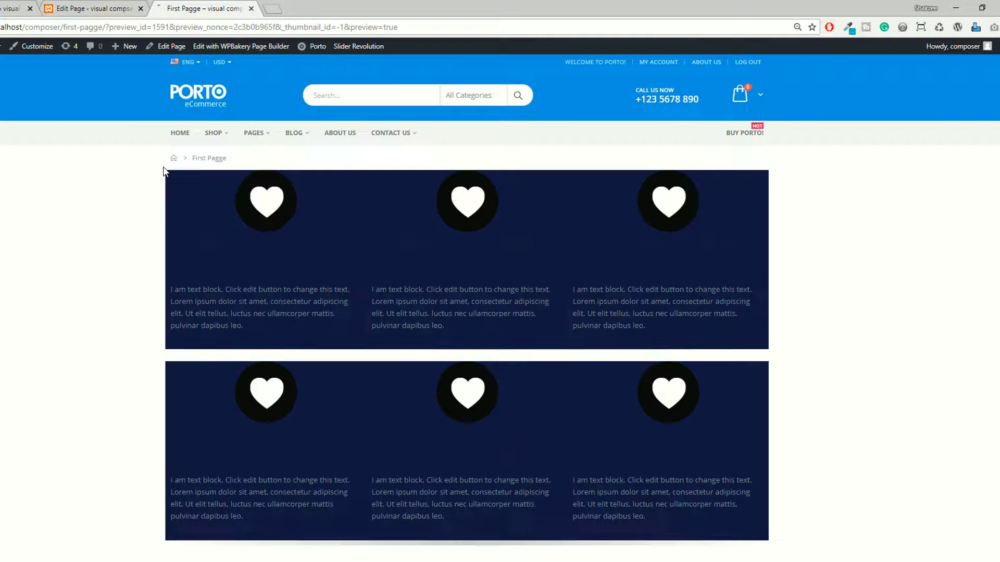
scroll(604, 258, "down", 15)
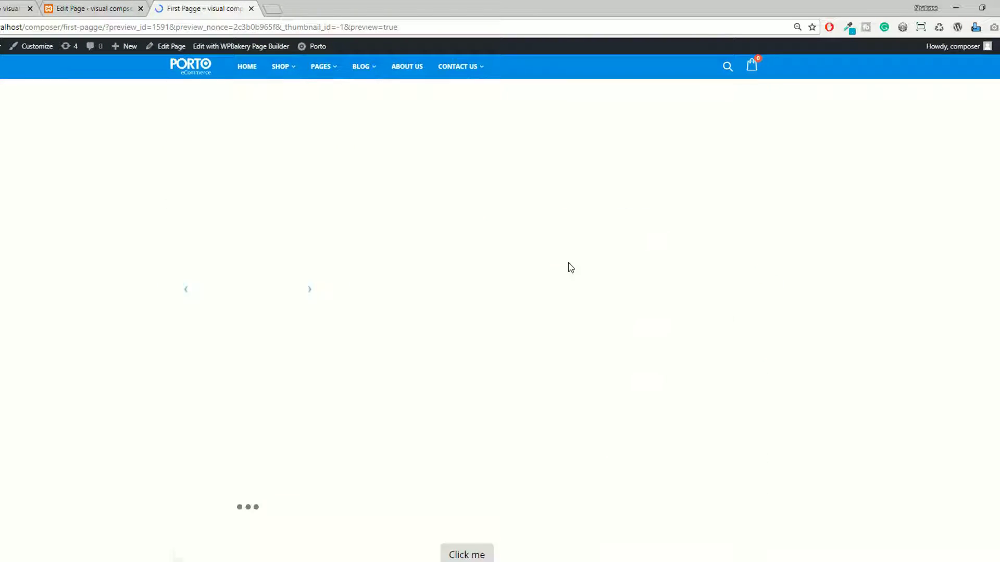
scroll(523, 253, "down", 5)
scroll(485, 264, "up", 2)
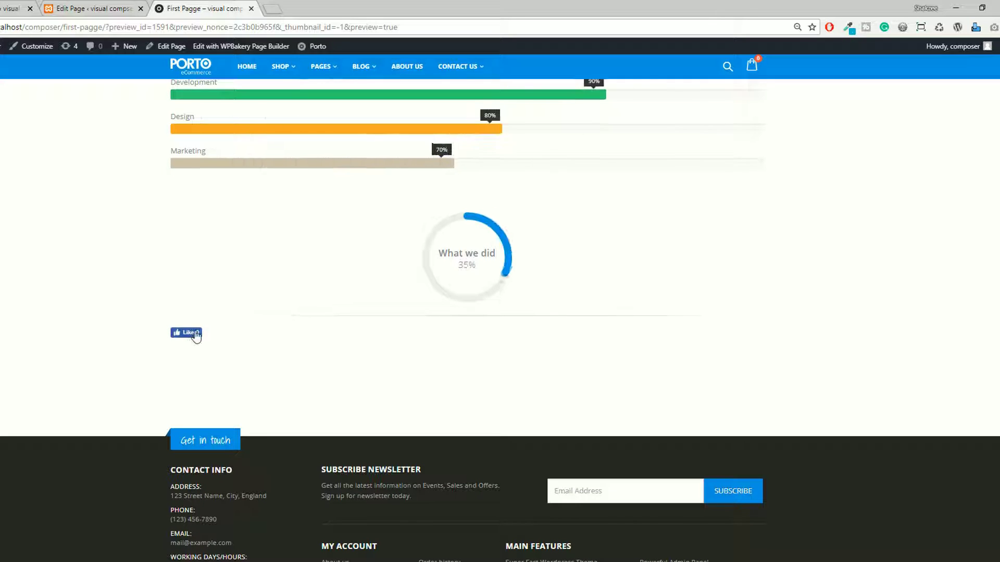
Switch the page to the Frontend Editor, leaving the backend, and close the preview tab
key("ctrl+shift+Tab")
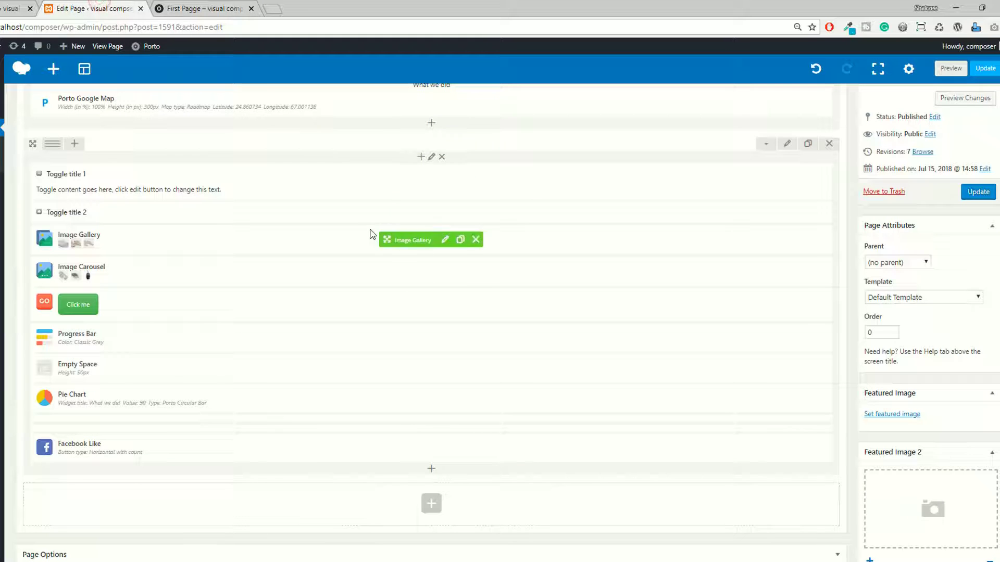
scroll(323, 184, "up", 10)
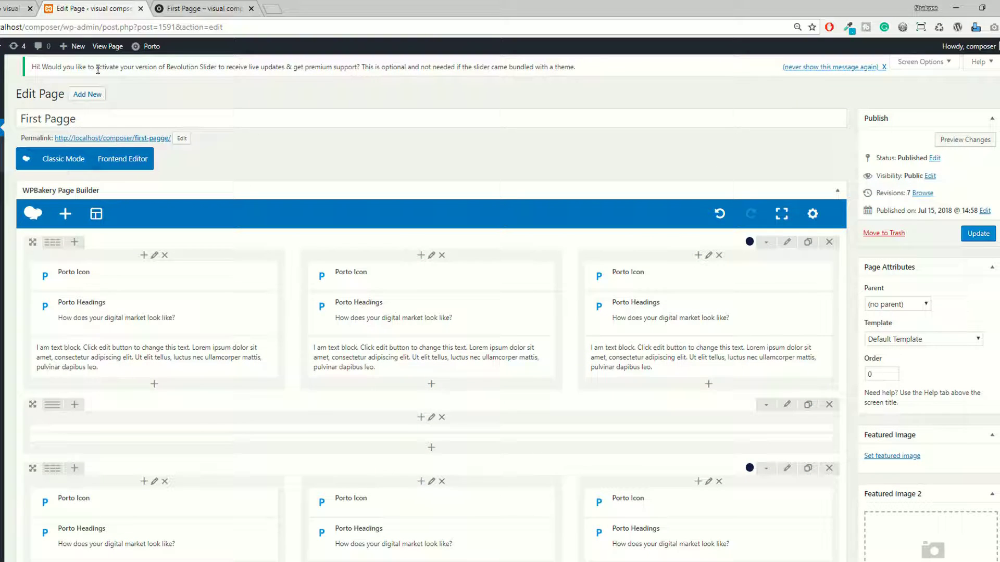
left_click(128, 158)
left_click(526, 89)
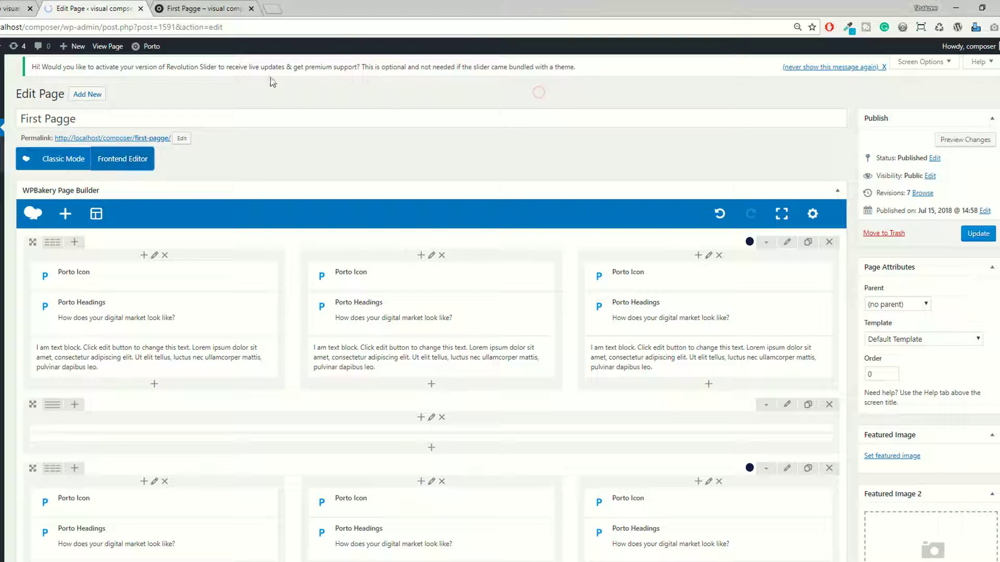
left_click(252, 9)
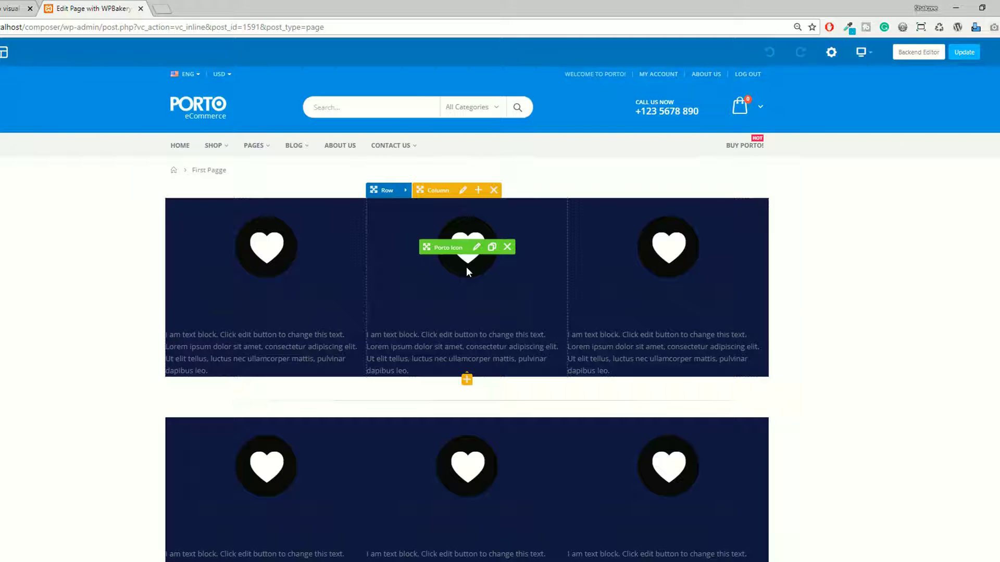
Scroll to the What we did pie chart and open the element list for the row below
scroll(487, 313, "down", 20)
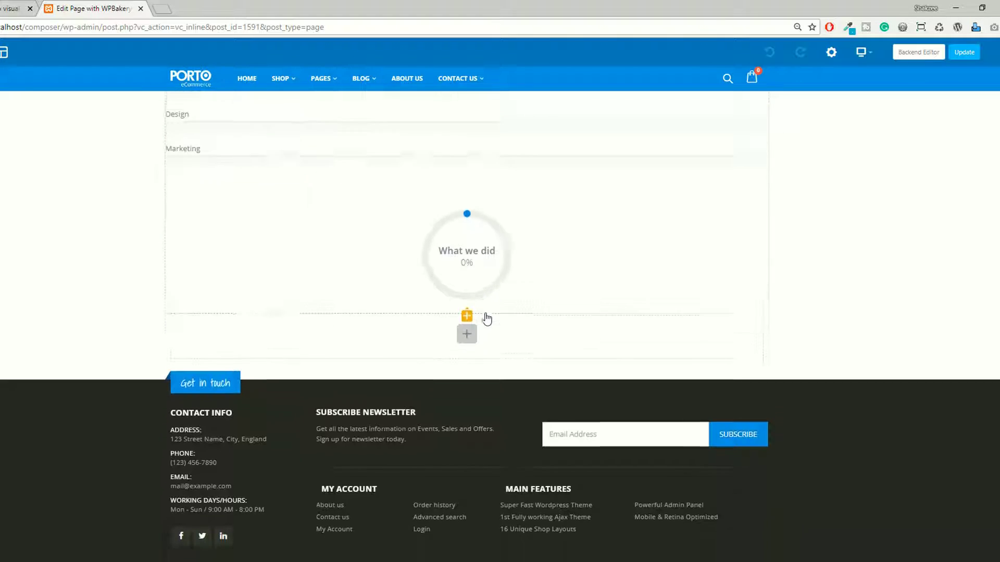
left_click(465, 313)
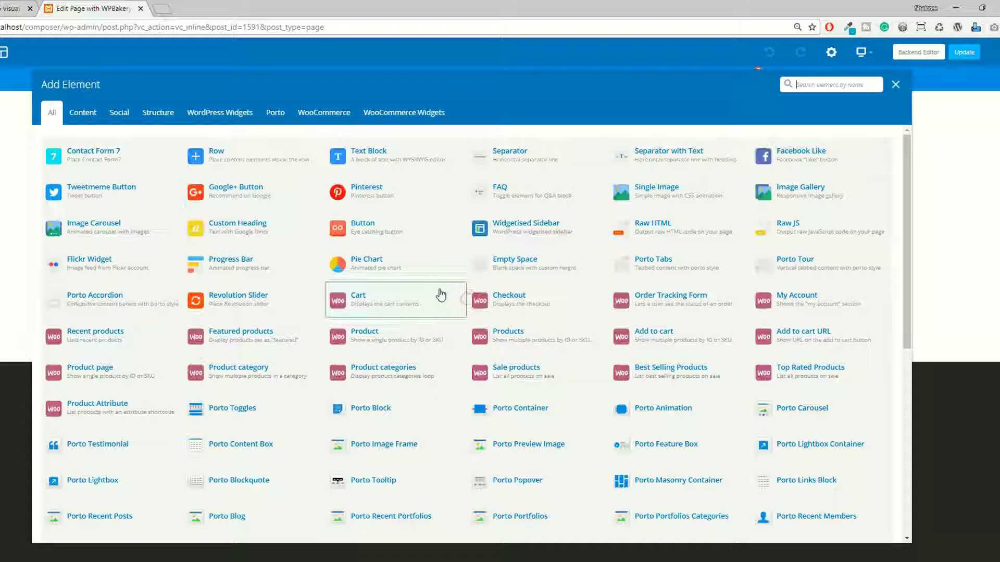
left_click(895, 85)
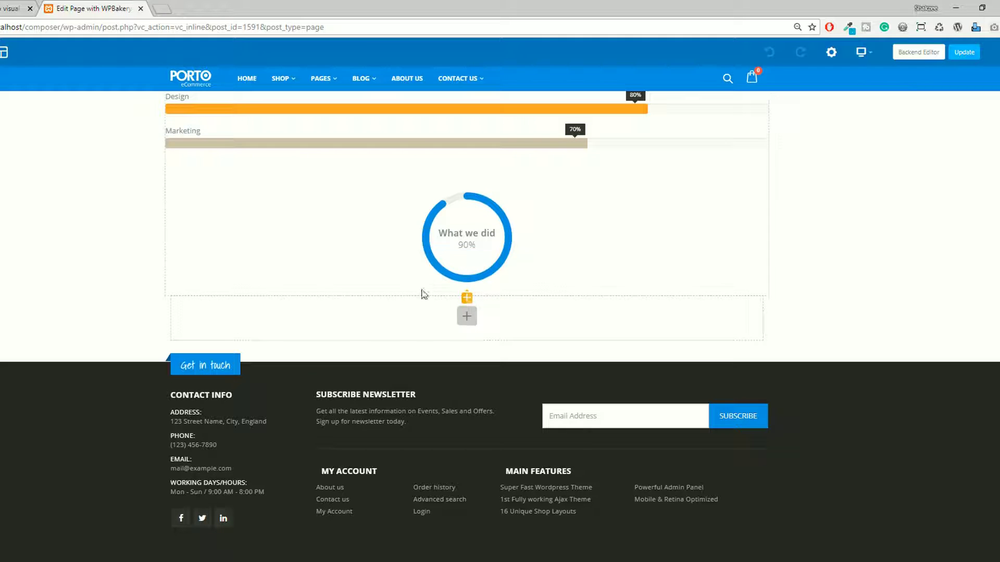
left_click(467, 317)
left_click(172, 172)
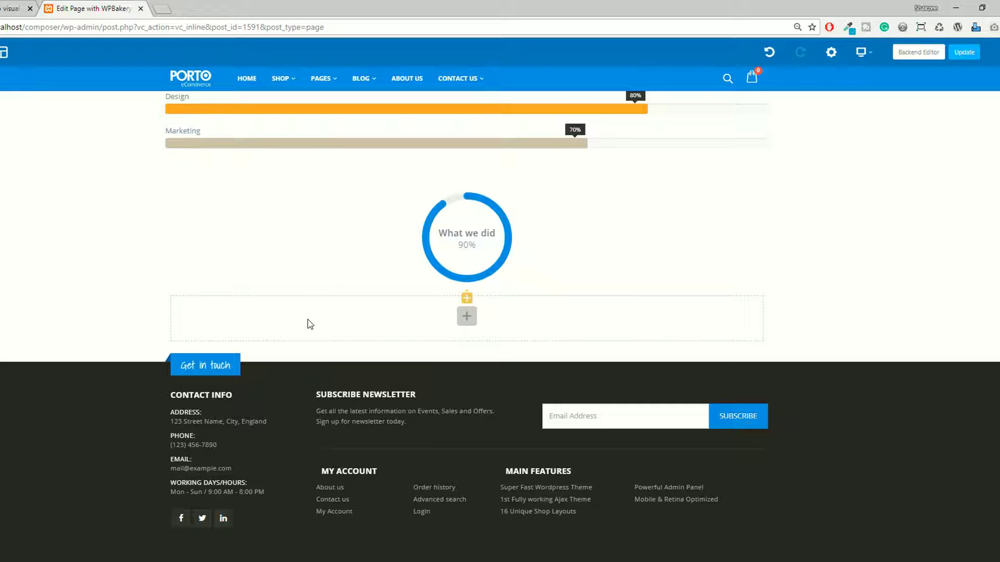
Add a Grey, 1px, 100% Separator to the empty row and close its settings
left_click(467, 320)
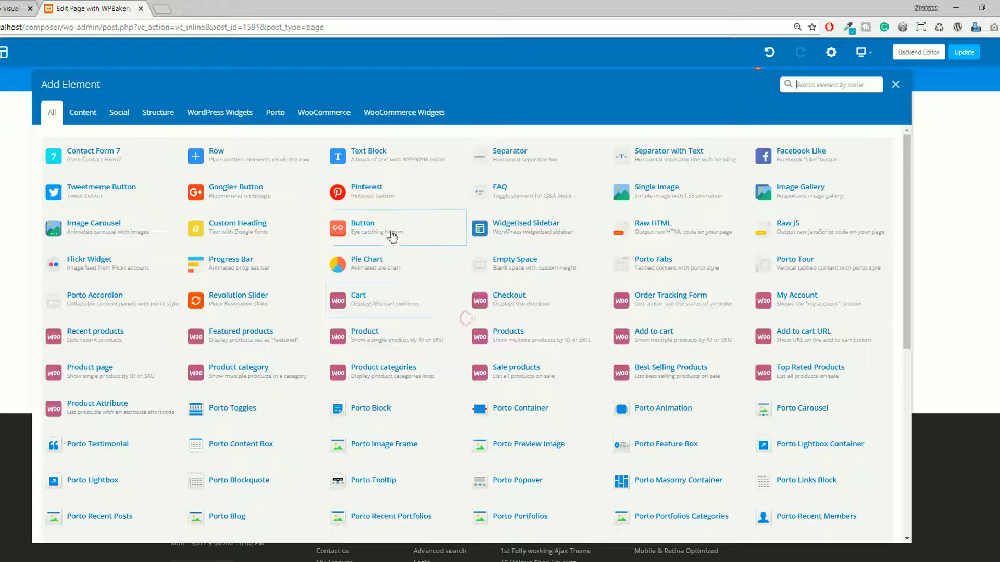
left_click(510, 171)
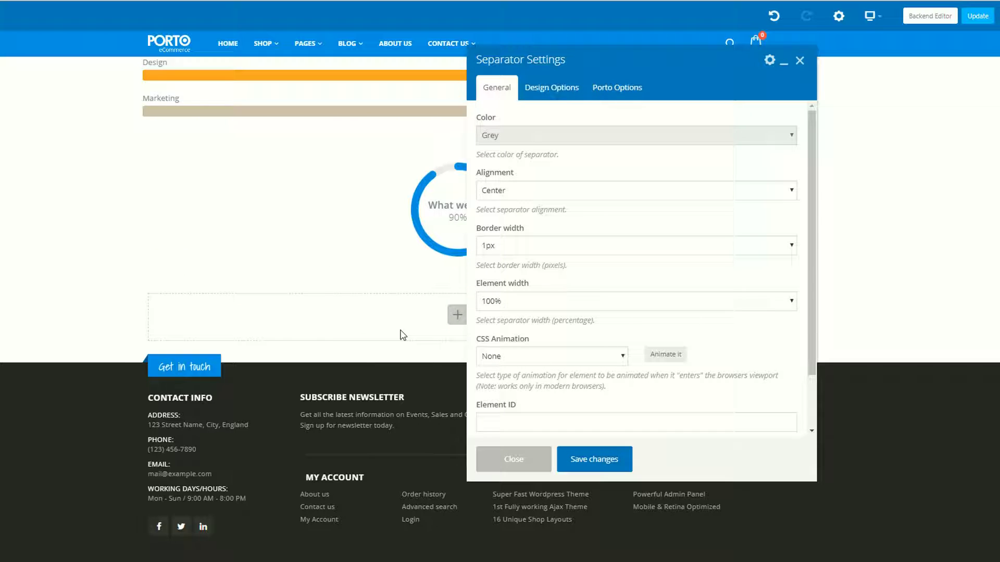
left_click(589, 459)
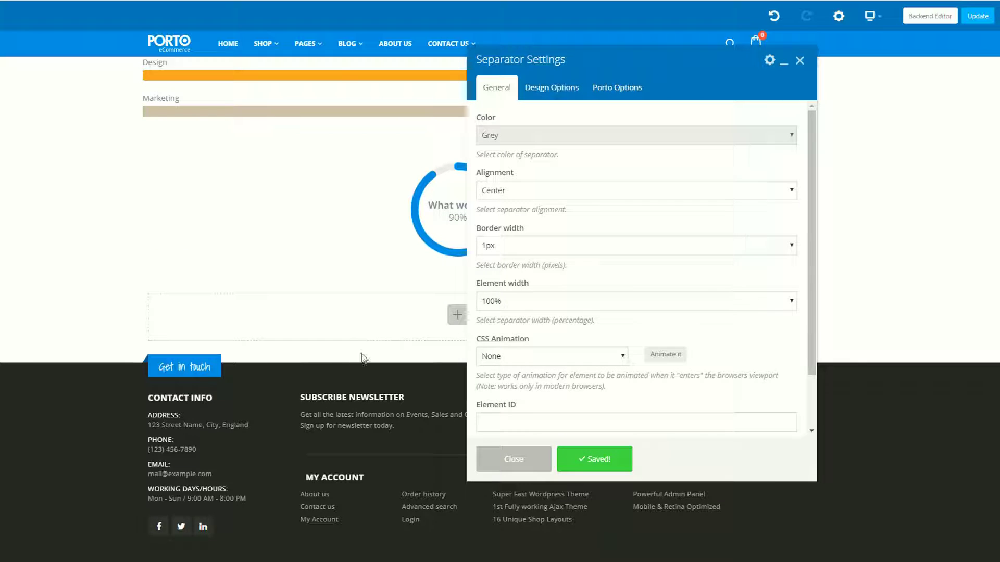
left_click(498, 461)
Add a Facebook Like button set to Horizontal with count under the separator
left_click(457, 316)
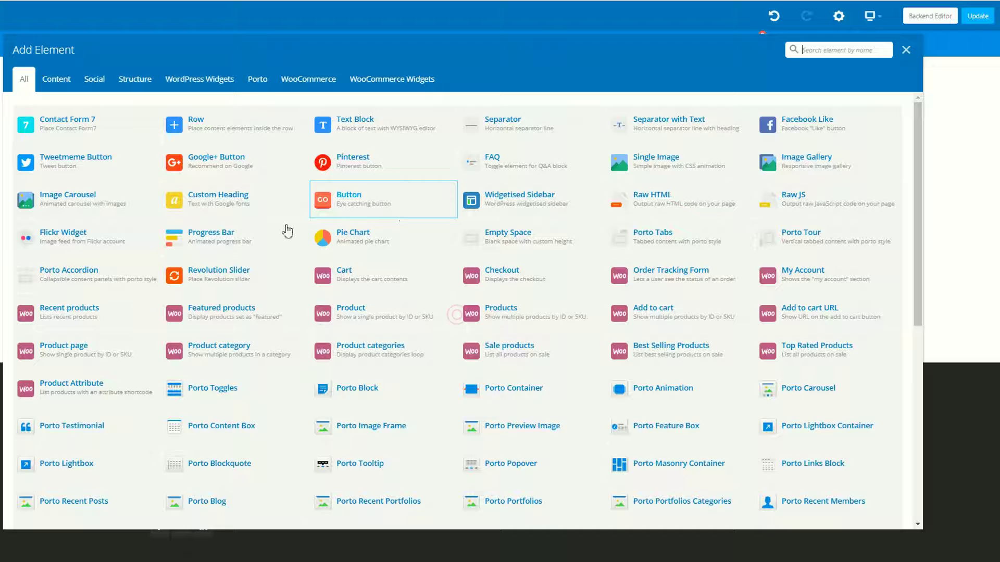
left_click(86, 79)
left_click(66, 116)
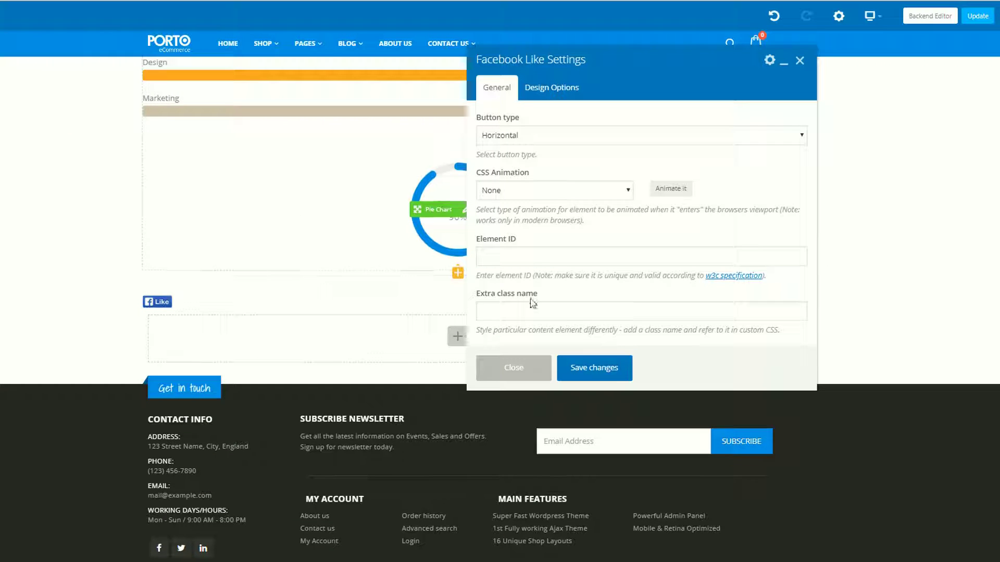
left_click(516, 143)
left_click(513, 161)
left_click(594, 368)
left_click(513, 369)
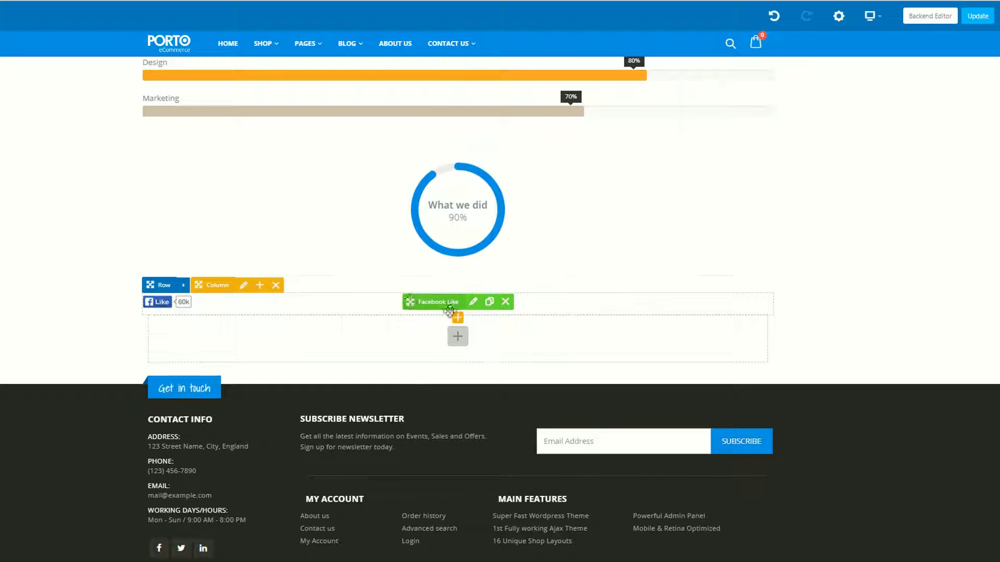
Add a Social > Tweetmeme Button below the Like button
left_click(457, 336)
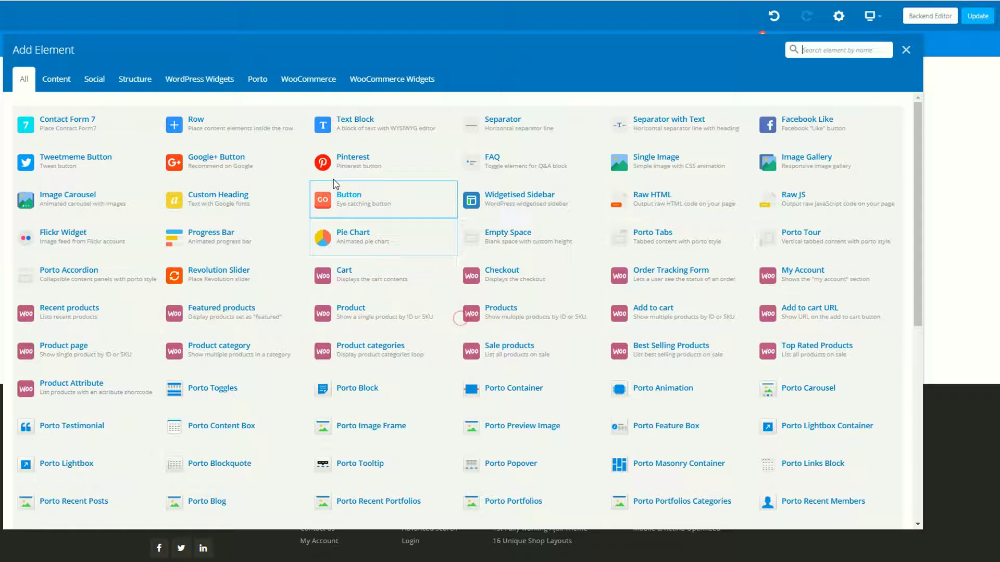
left_click(89, 82)
left_click(205, 125)
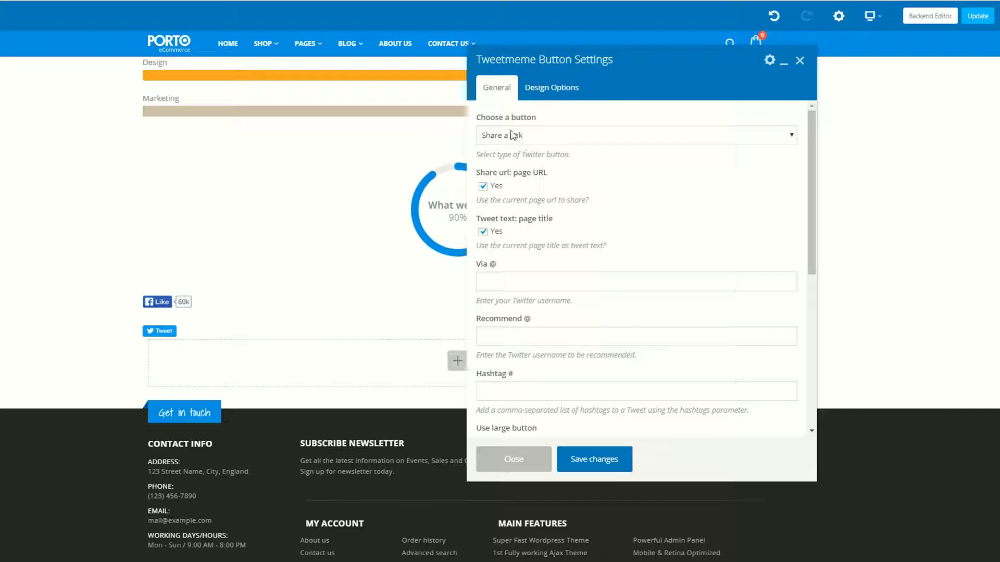
Keep the Tweet button type Share a link, leaving Via, Recommend and Hashtag fields empty
left_click(513, 135)
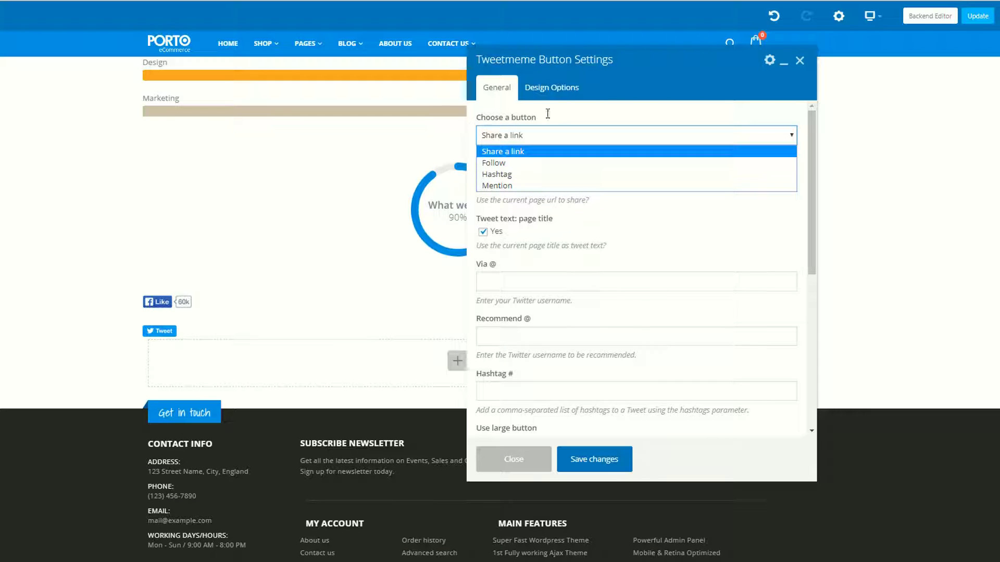
left_click(661, 266)
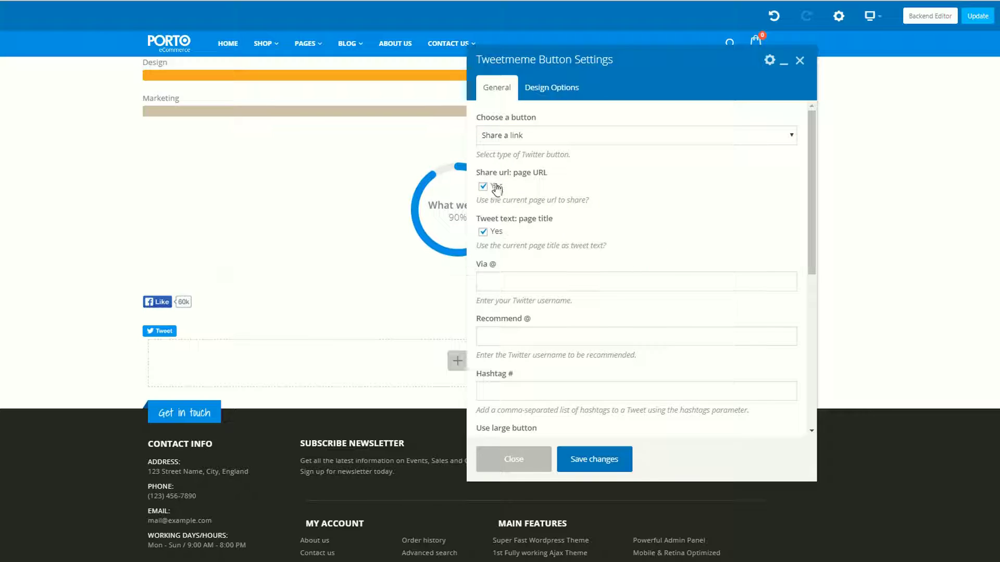
scroll(574, 217, "down", 1)
left_click(525, 222)
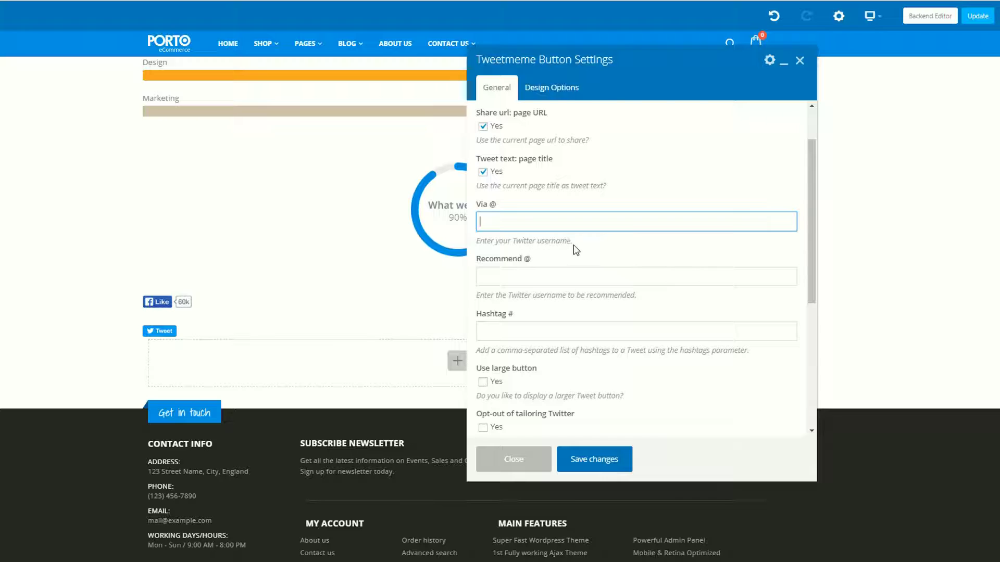
left_click(524, 284)
scroll(614, 275, "down", 1)
left_click(613, 274)
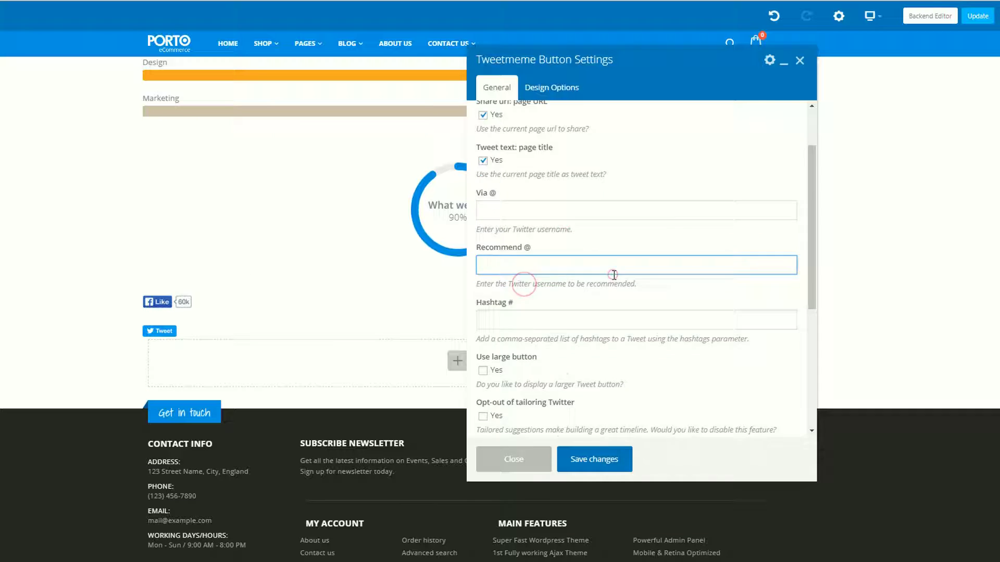
scroll(614, 275, "down", 2)
left_click(543, 214)
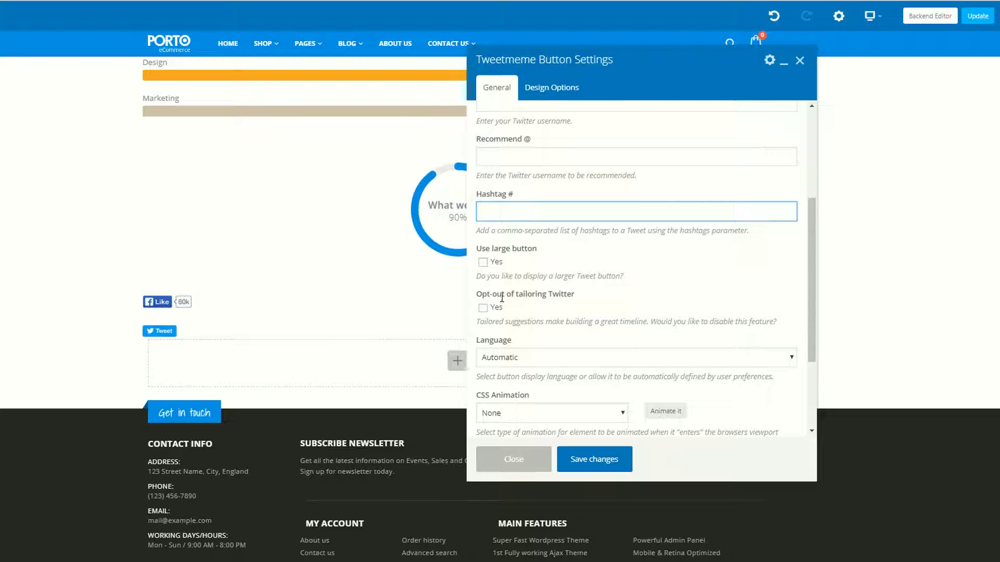
Keep the Tweet button language Automatic and save its settings
left_click_drag(525, 294, 577, 294)
left_click(573, 293)
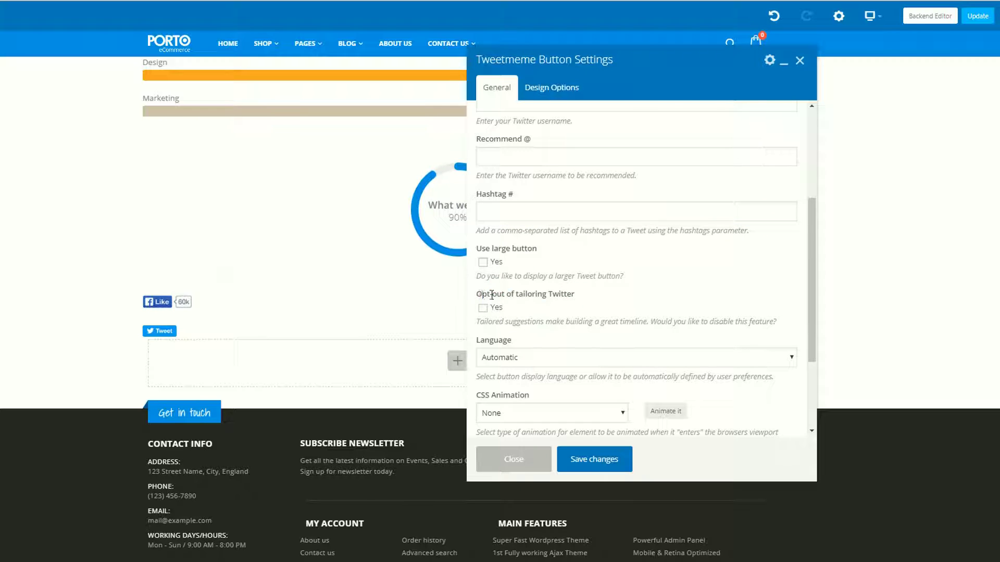
scroll(542, 300, "down", 1)
left_click(512, 298)
left_click(511, 298)
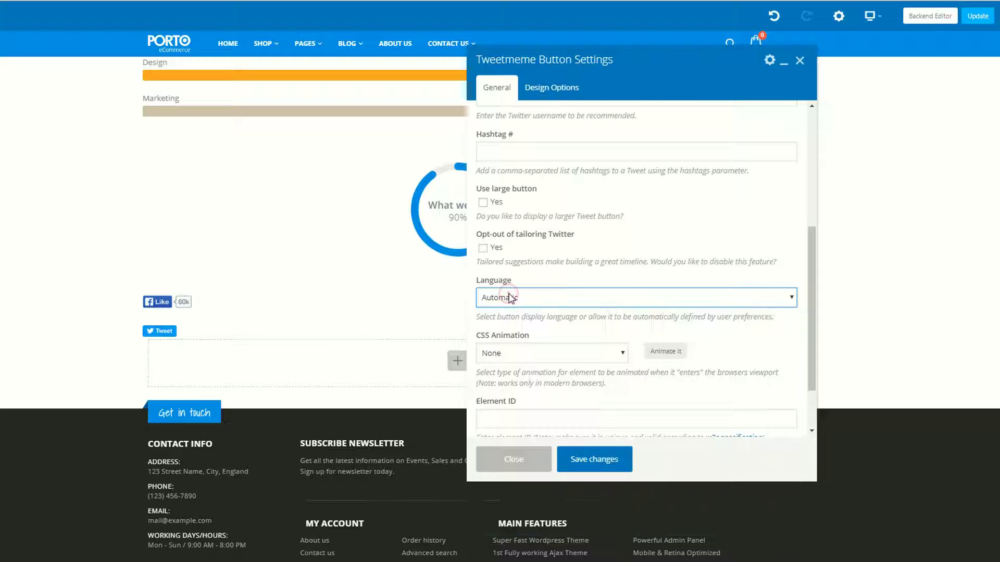
scroll(511, 298, "down", 1)
scroll(511, 298, "up", 2)
scroll(512, 298, "up", 3)
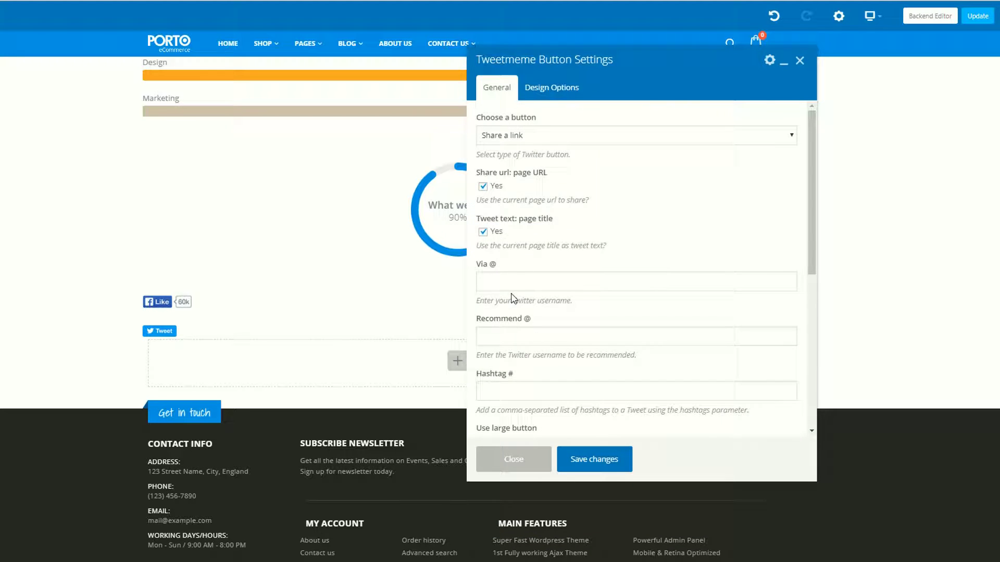
left_click(604, 465)
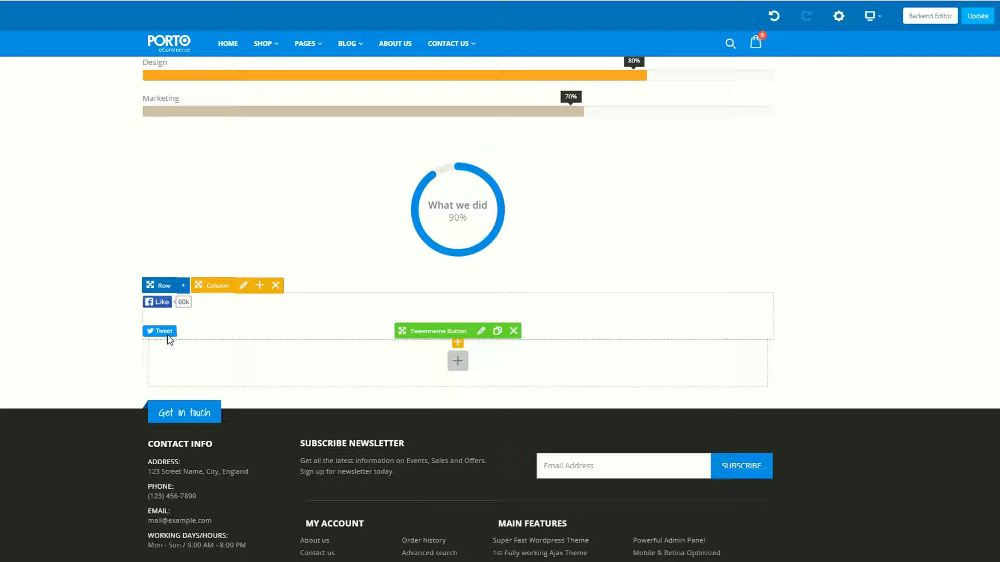
Add a Google+ Button under the Tweet button with size Tall and Bubble annotation, and save it
left_click(457, 341)
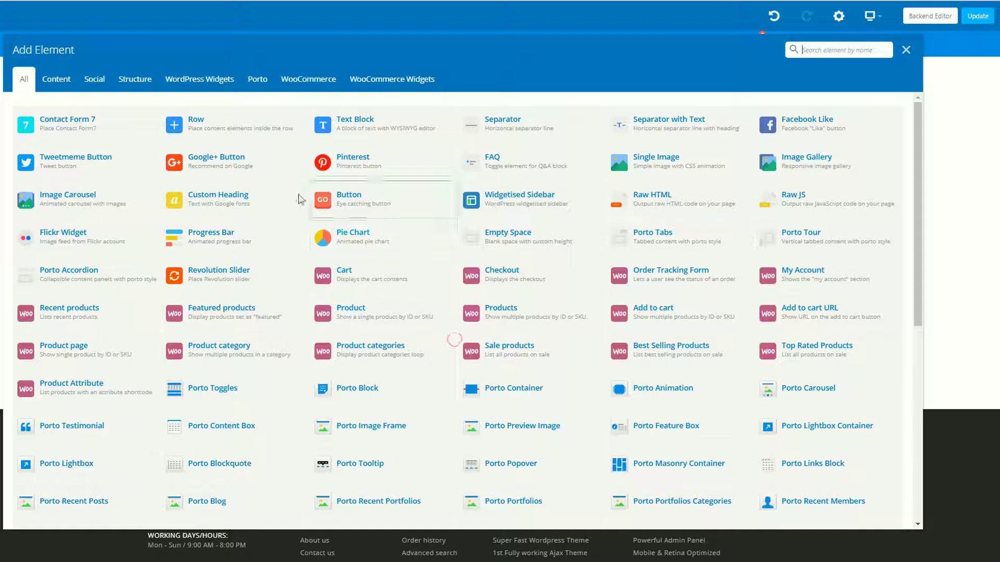
left_click(94, 79)
left_click(362, 142)
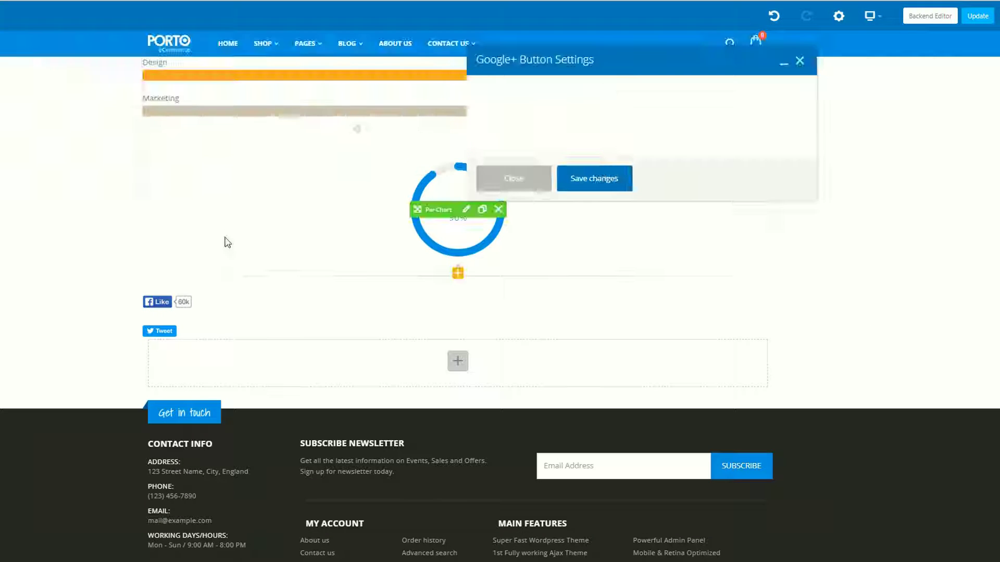
left_click(530, 140)
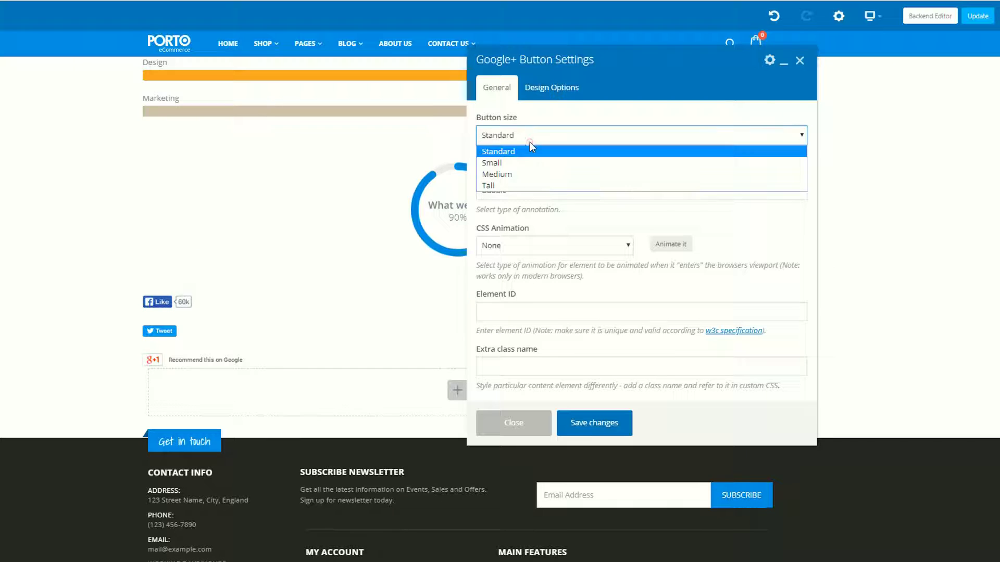
left_click(496, 185)
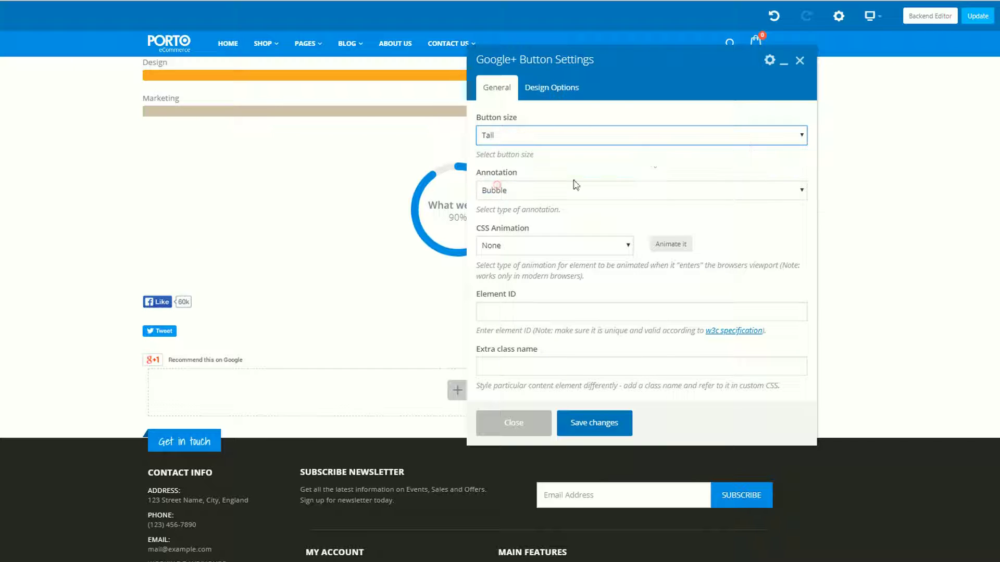
left_click(547, 191)
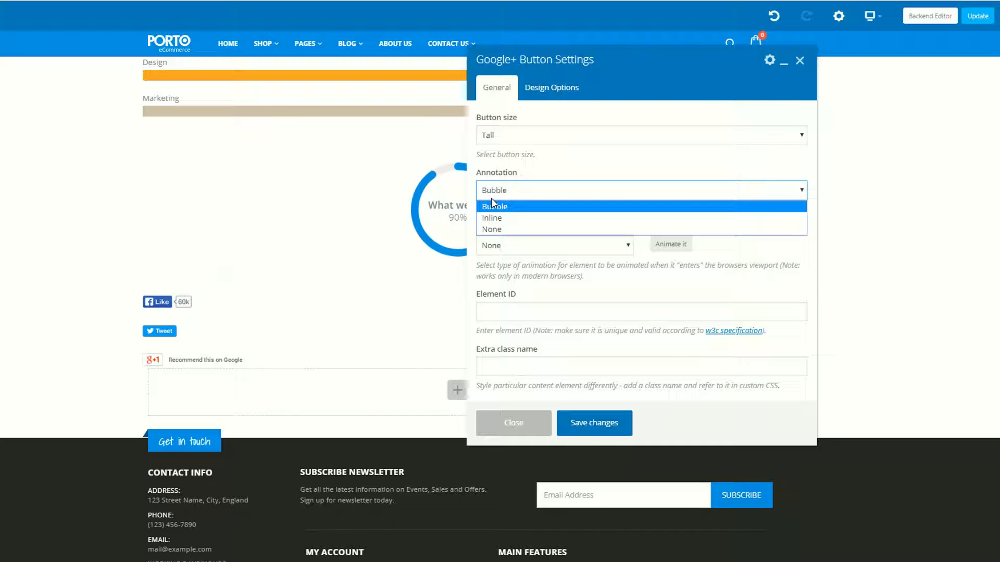
left_click(592, 172)
left_click(594, 423)
left_click(536, 430)
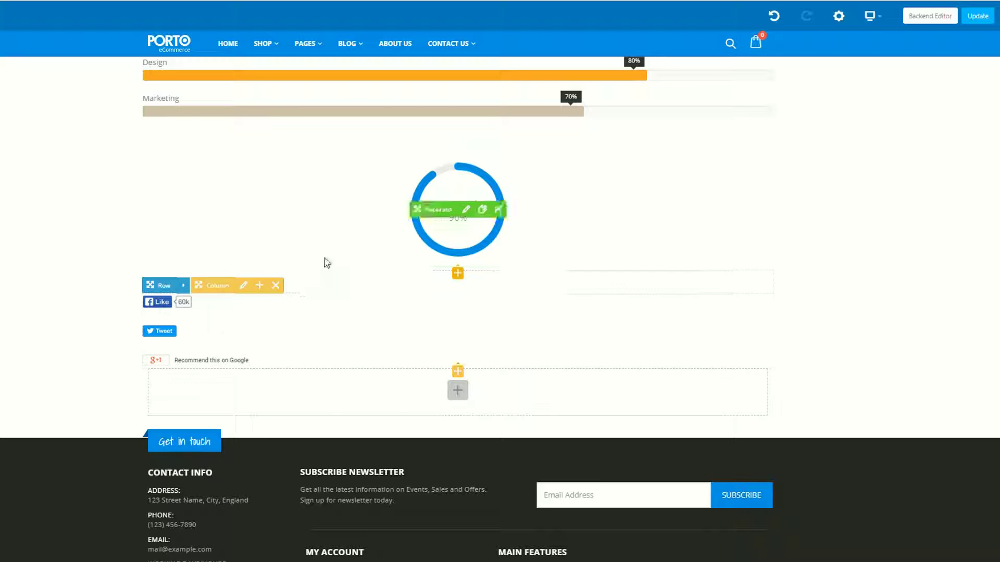
Add a Structure > Raw HTML element below the Google+ button, keeping its default sample HTML
left_click(458, 370)
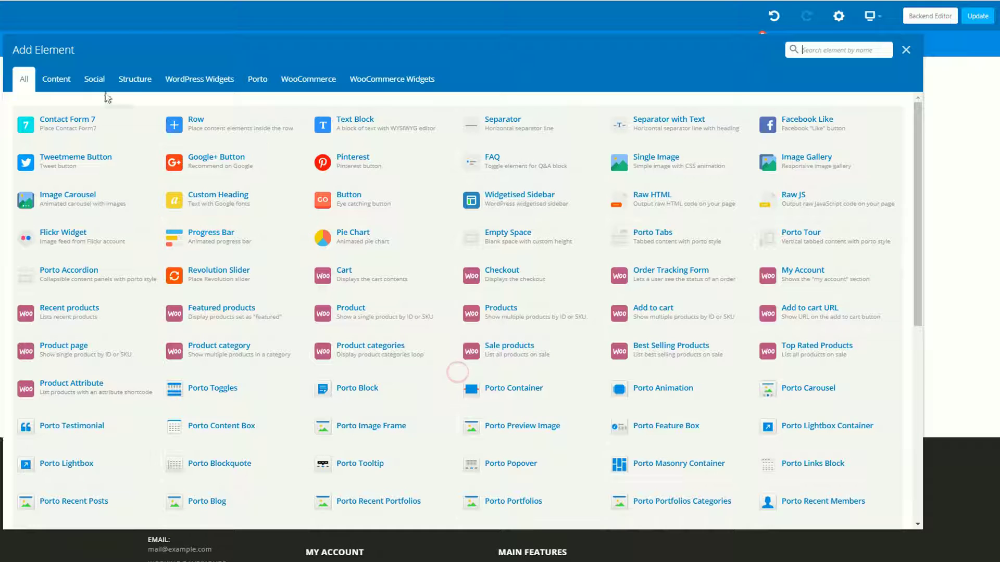
left_click(94, 80)
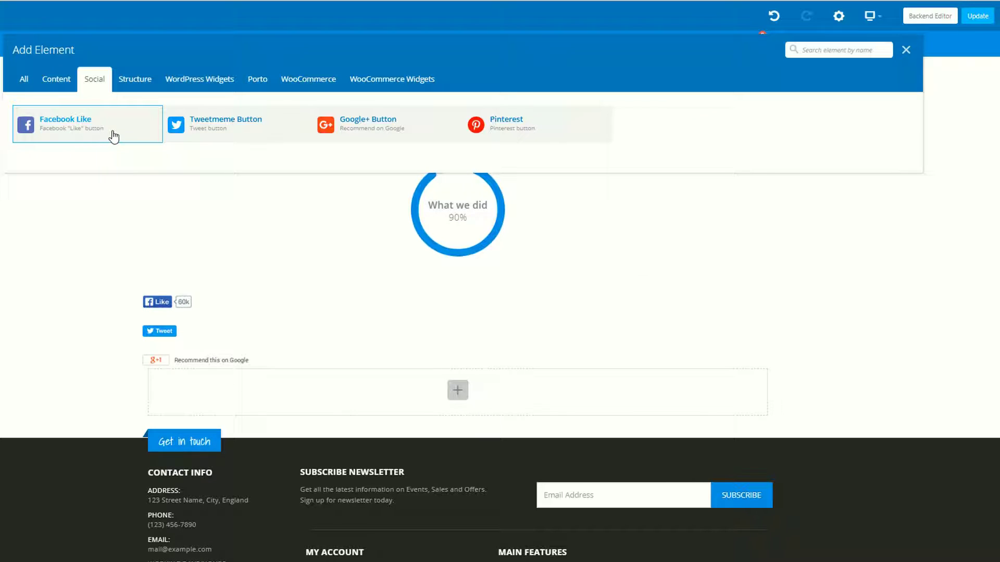
left_click(140, 77)
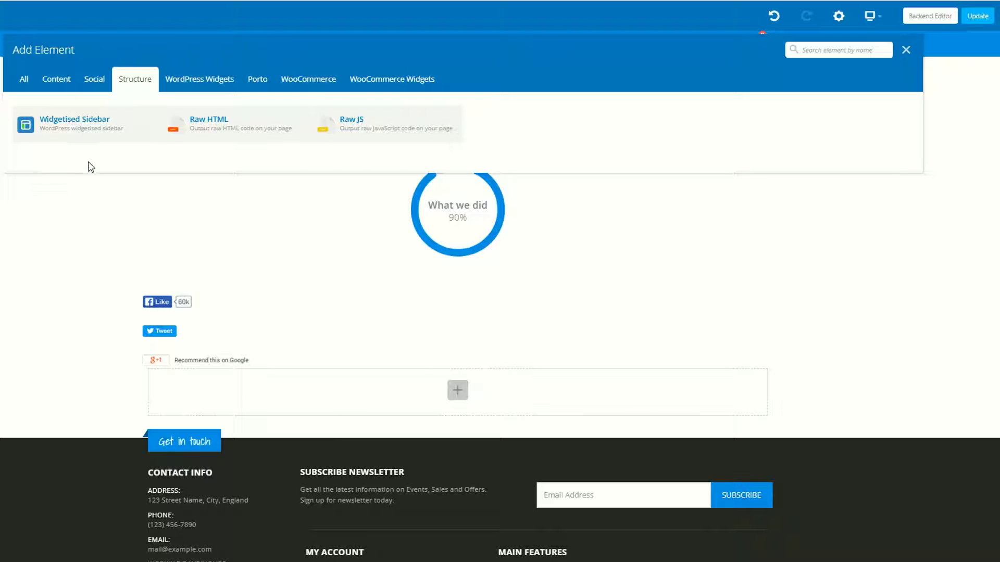
left_click(222, 121)
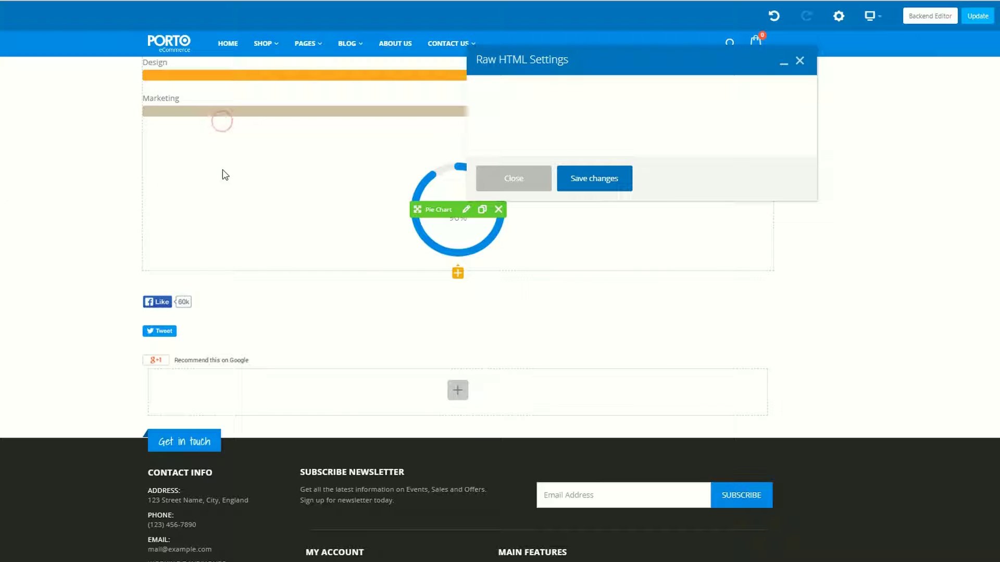
left_click(596, 169)
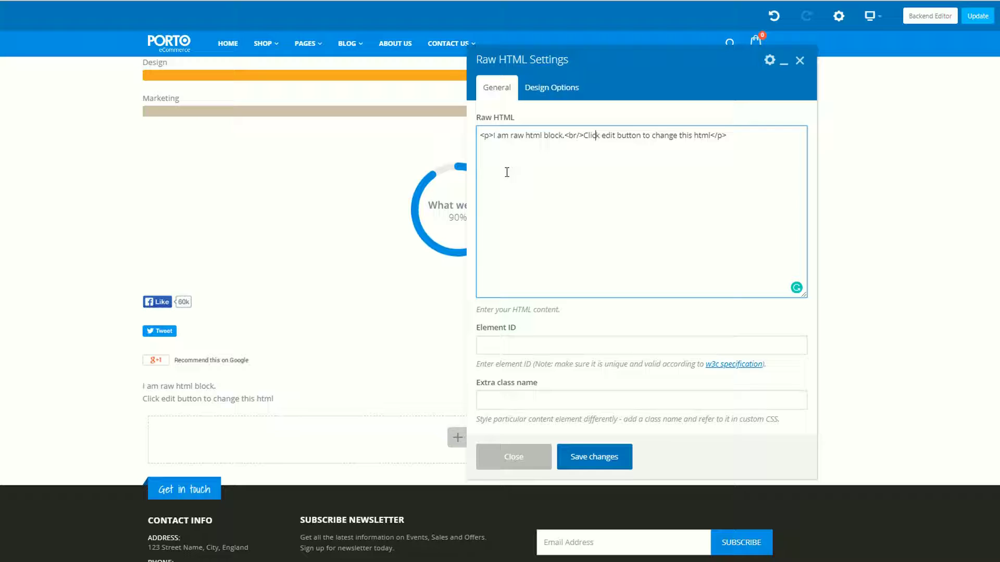
left_click(488, 135)
left_click(512, 136)
left_click_drag(759, 193, 479, 137)
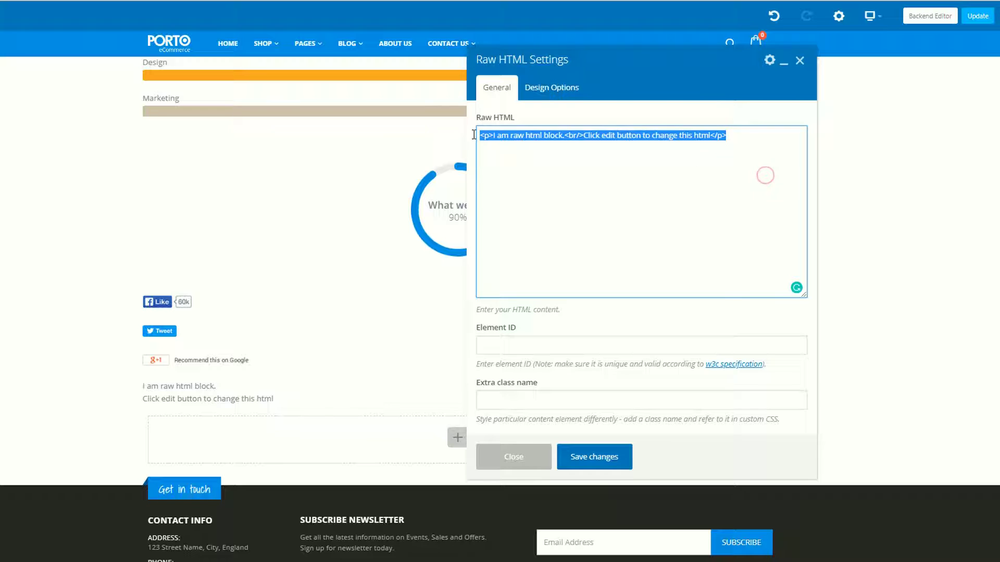
left_click(598, 456)
left_click(504, 451)
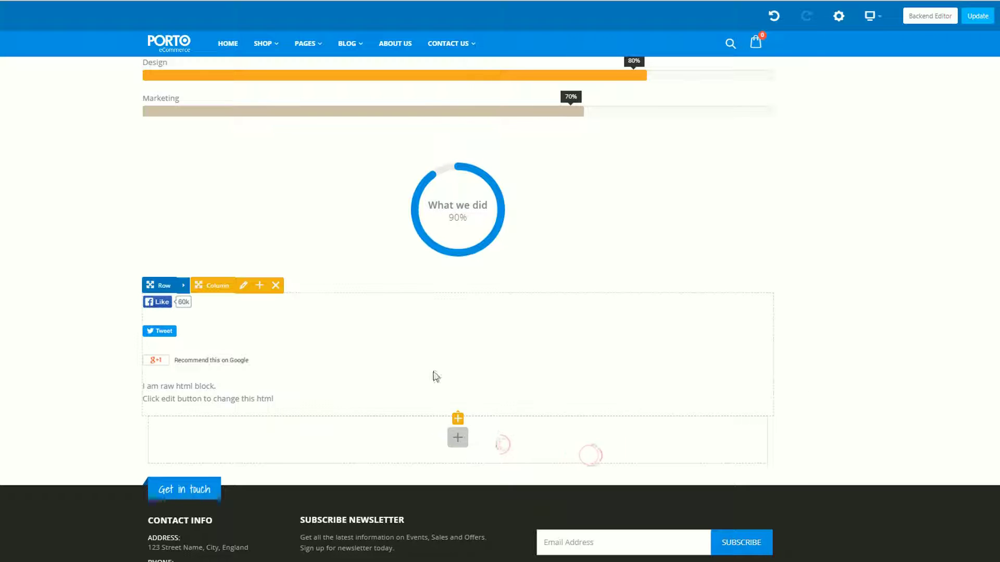
Add a Structure > Raw JS element below the Raw HTML block
left_click(458, 418)
left_click(125, 79)
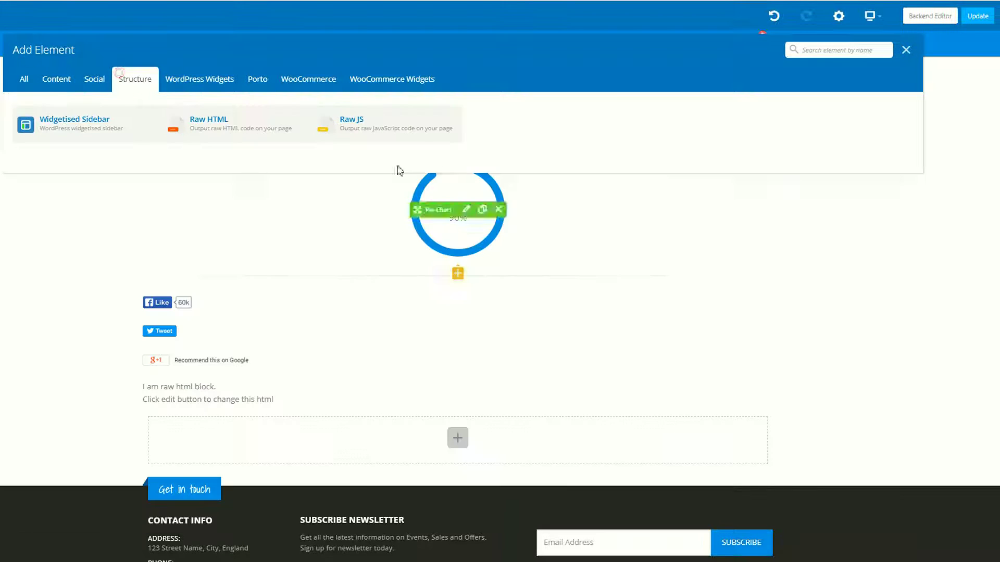
left_click(353, 133)
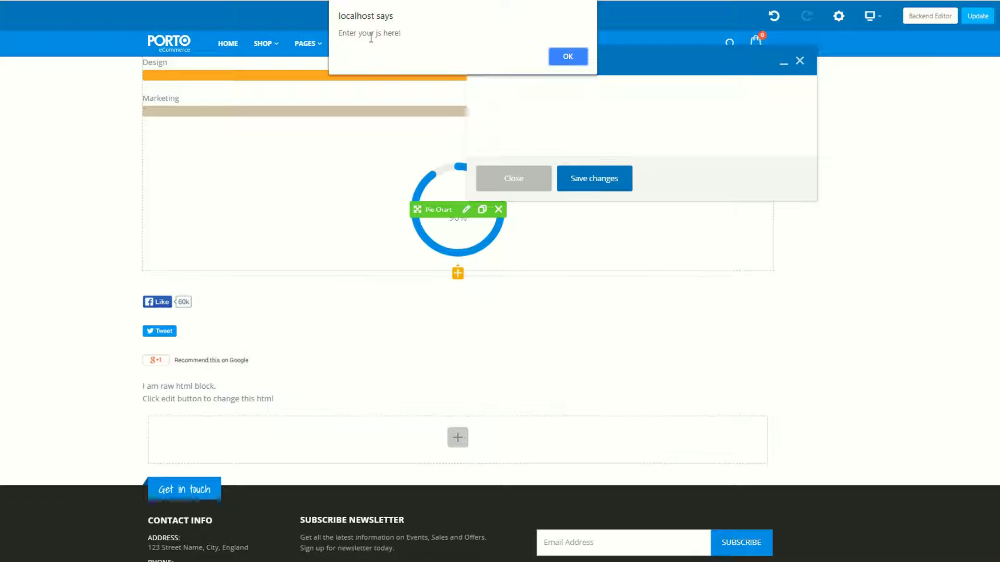
left_click(556, 54)
left_click(532, 160)
left_click(741, 123)
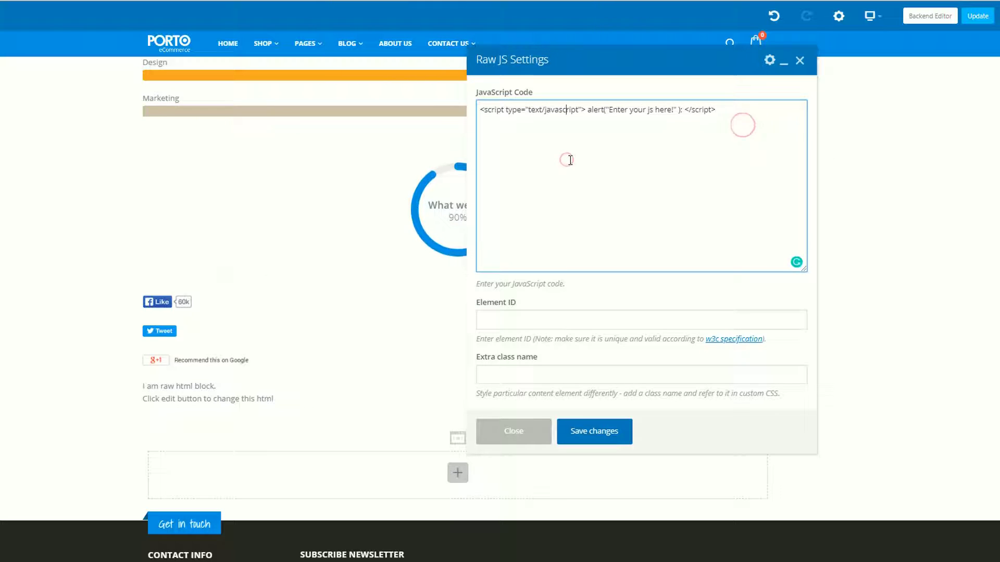
Split the default alert script onto separate indented lines and save the Raw JS element
key("Return")
type("co")
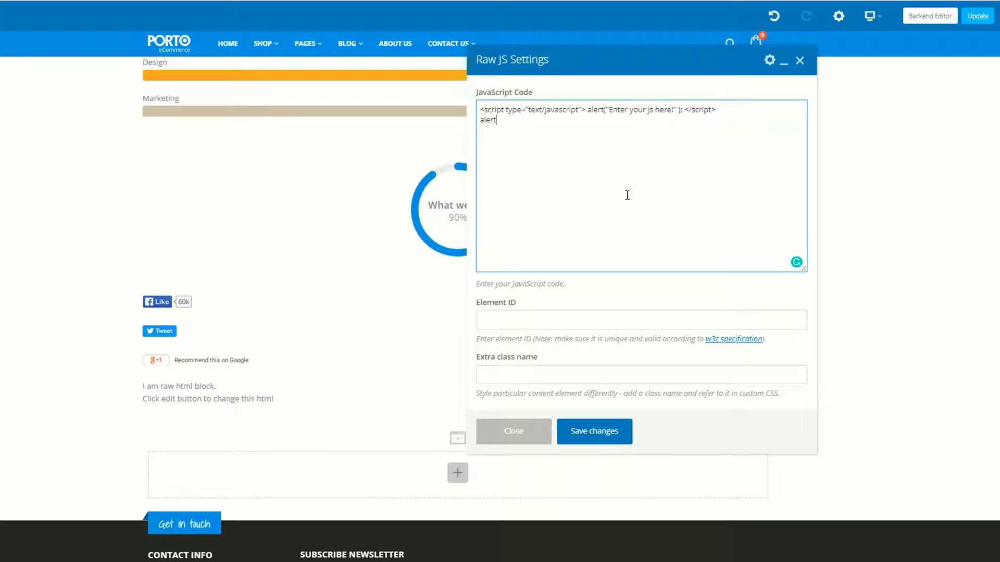
key("Left")
key("Up")
key("Return")
key("End")
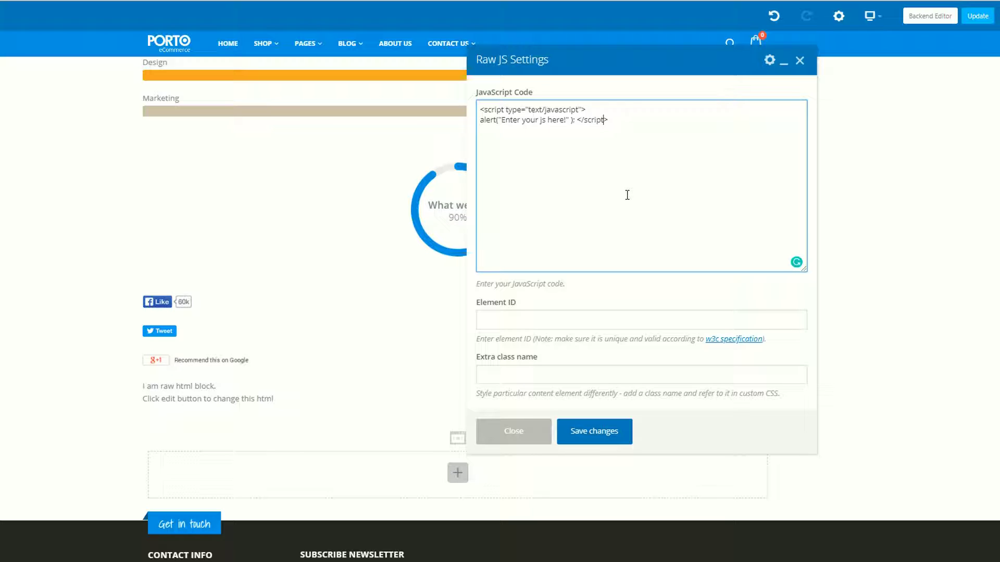
key("Left")
key("Left")
key("Return")
key("Return")
key("Tab")
left_click(483, 123)
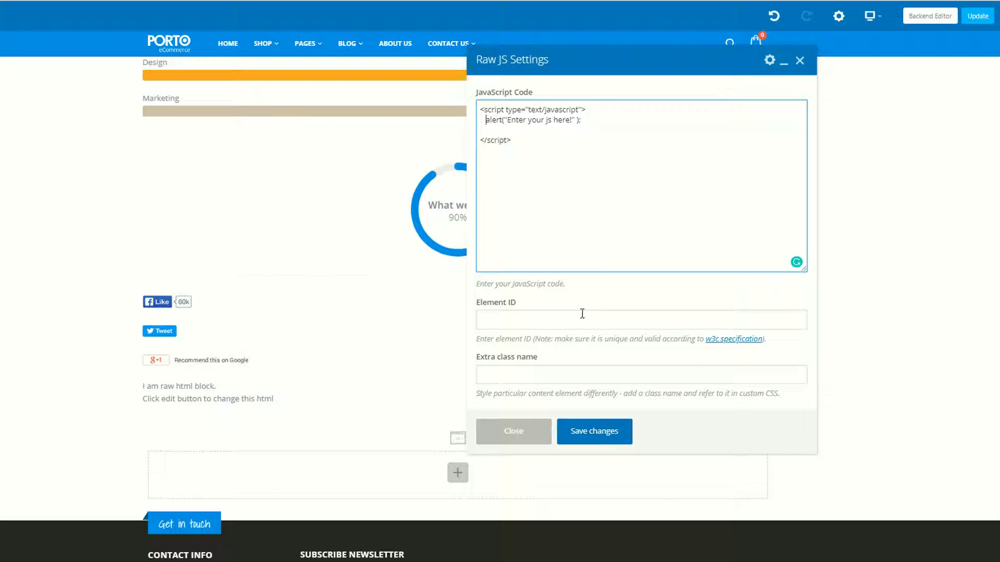
left_click(584, 430)
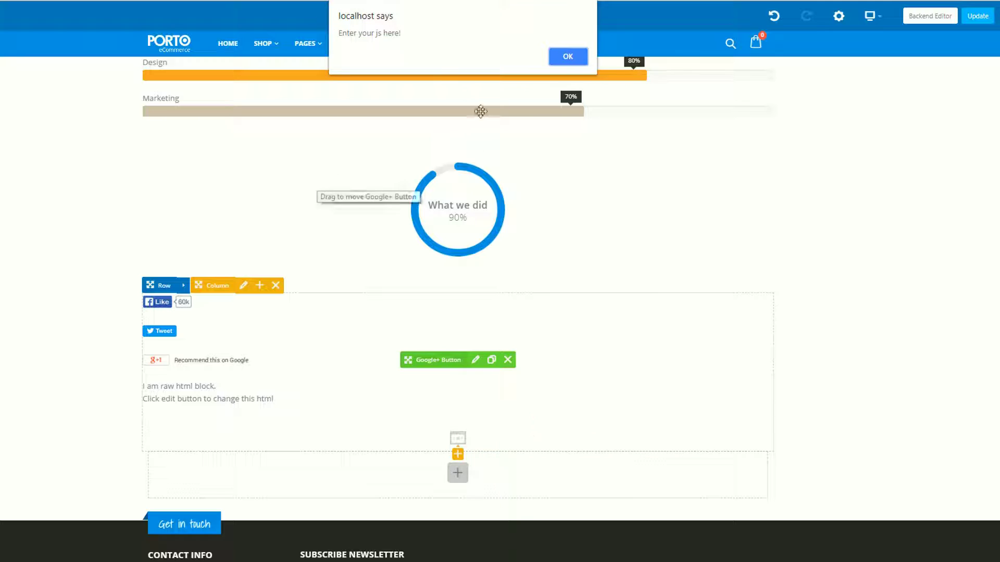
Dismiss the script alert and reopen Add Element below the Raw JS element, showing Structure elements
left_click(562, 56)
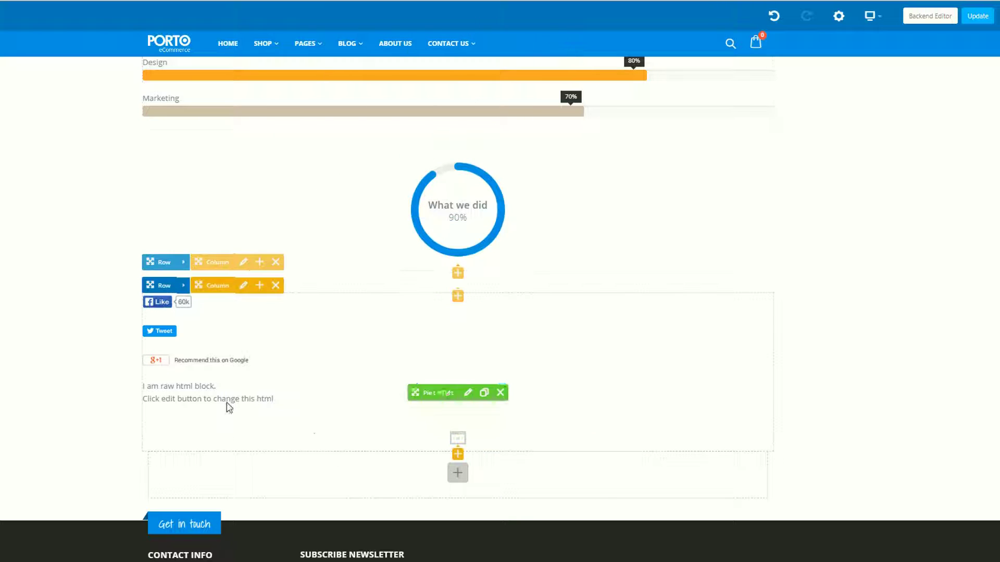
left_click(458, 453)
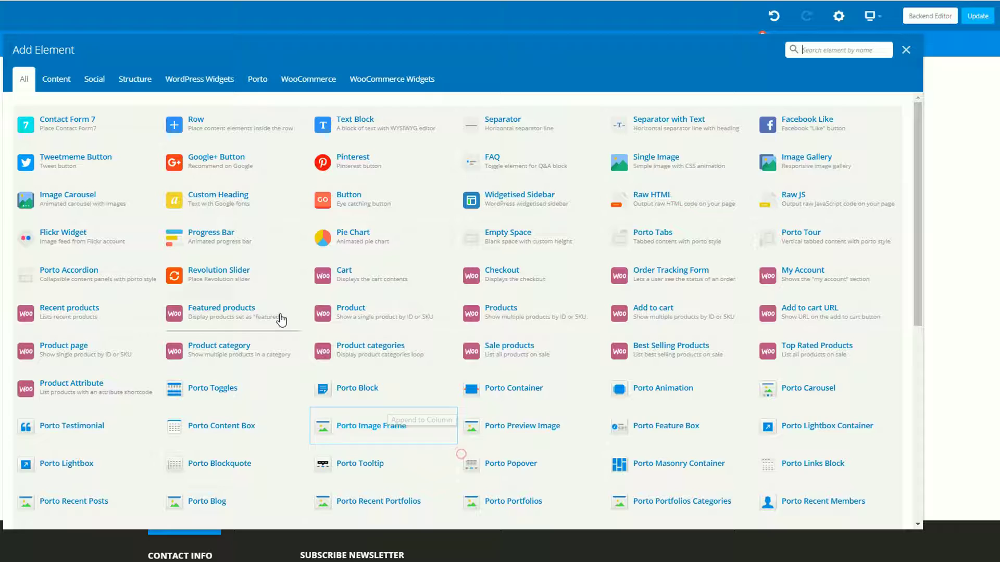
left_click(130, 77)
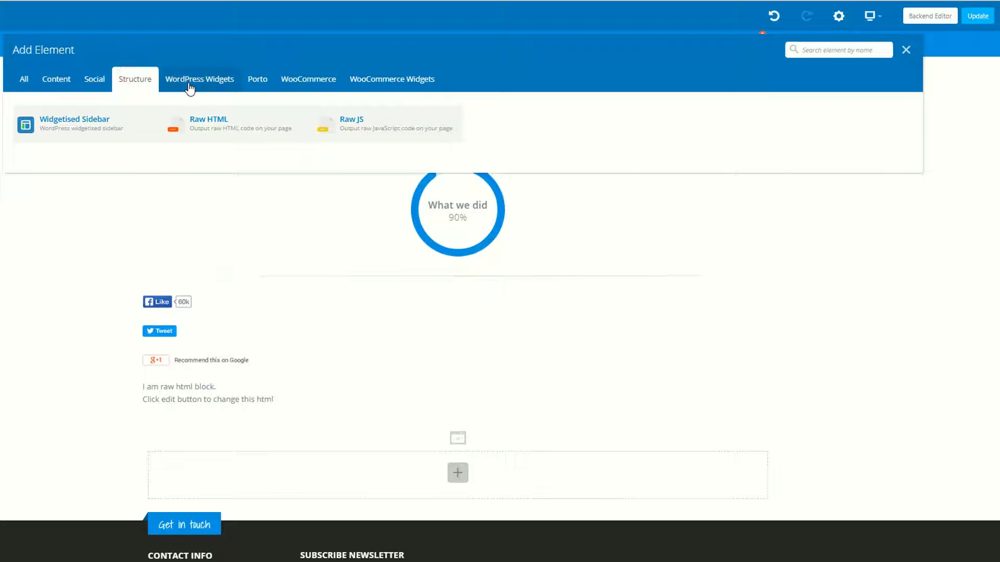
Browse the WordPress Widgets, WooCommerce and WooCommerce widget categories, ending on the Porto elements list
left_click(188, 83)
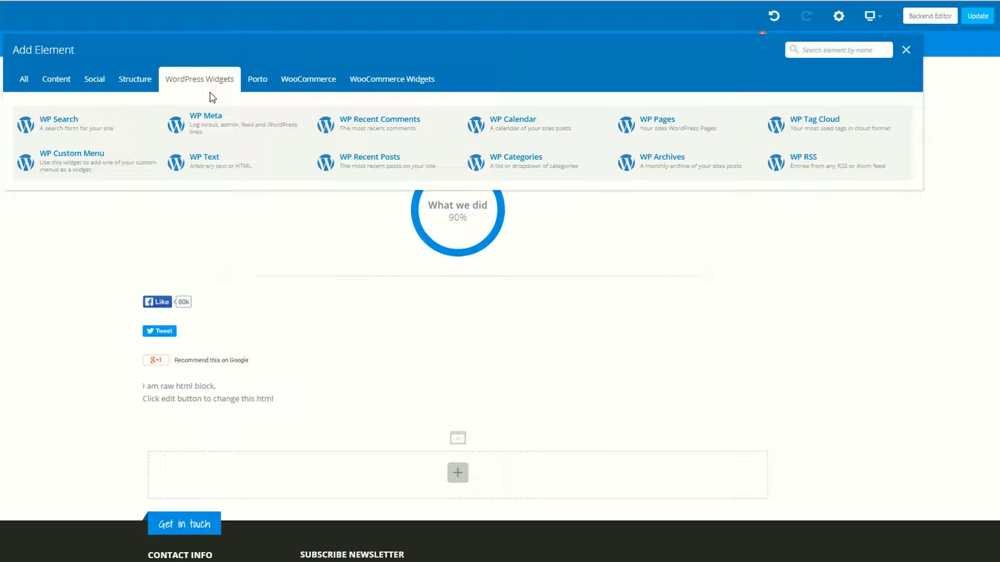
left_click(257, 79)
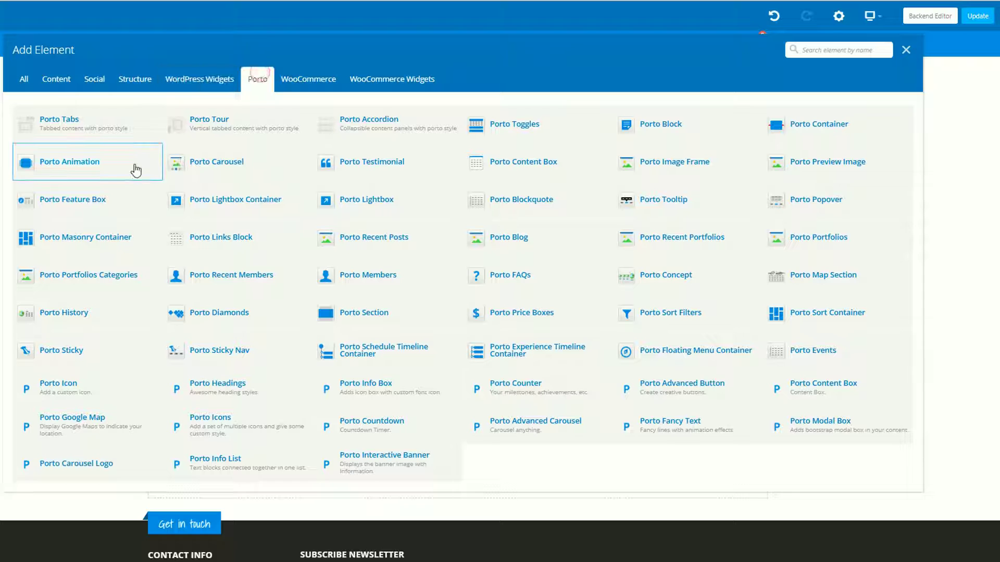
left_click(302, 88)
left_click(391, 82)
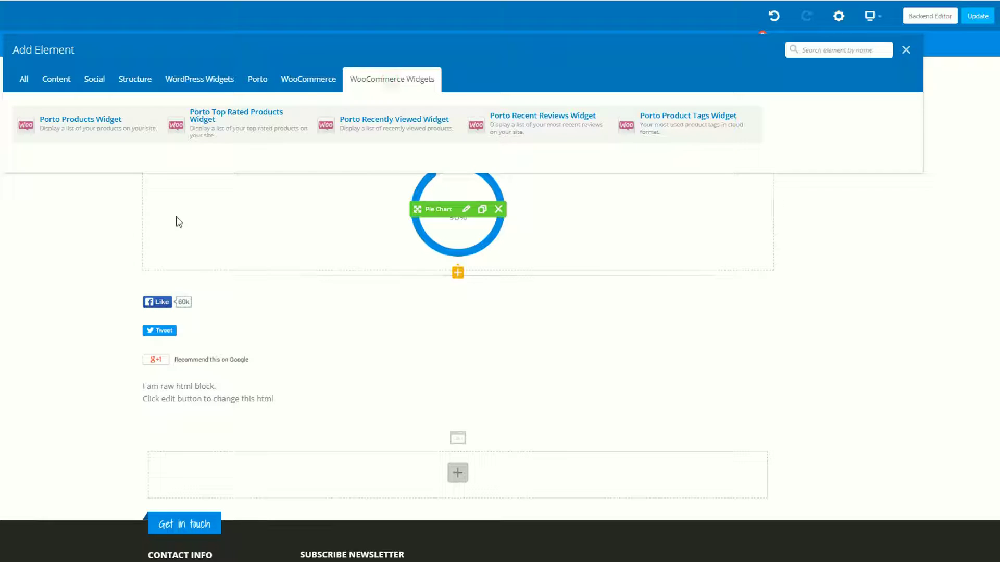
left_click(309, 82)
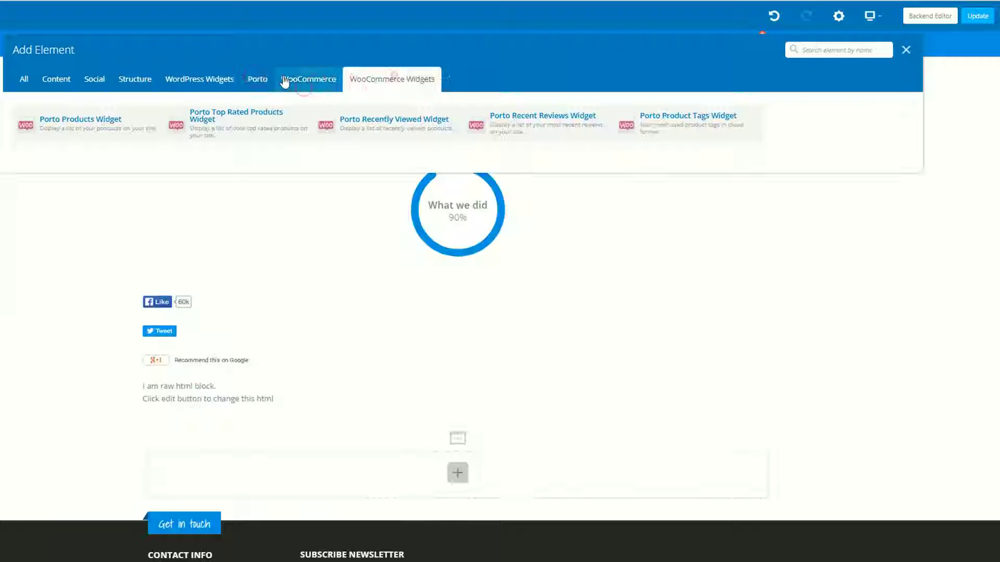
left_click(264, 81)
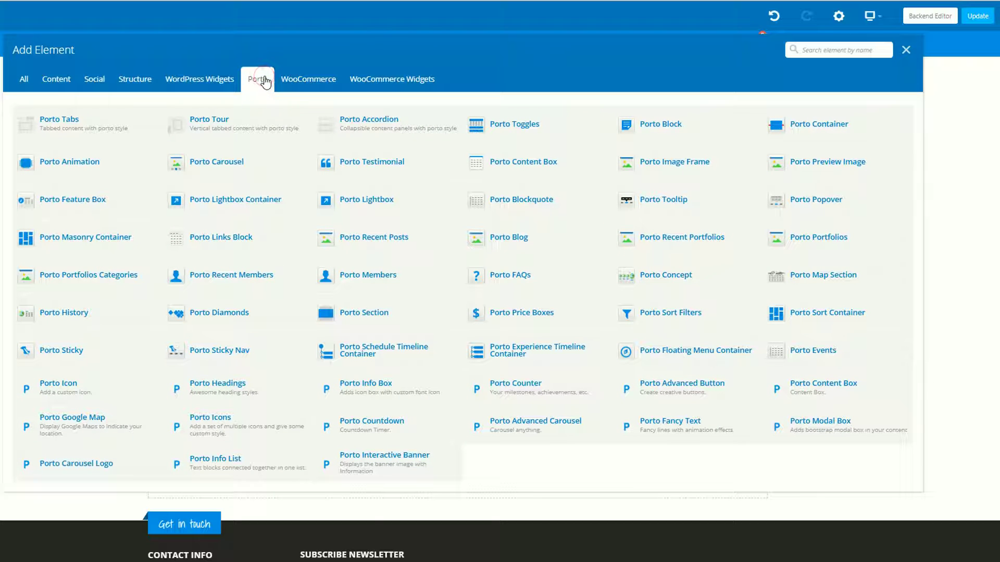